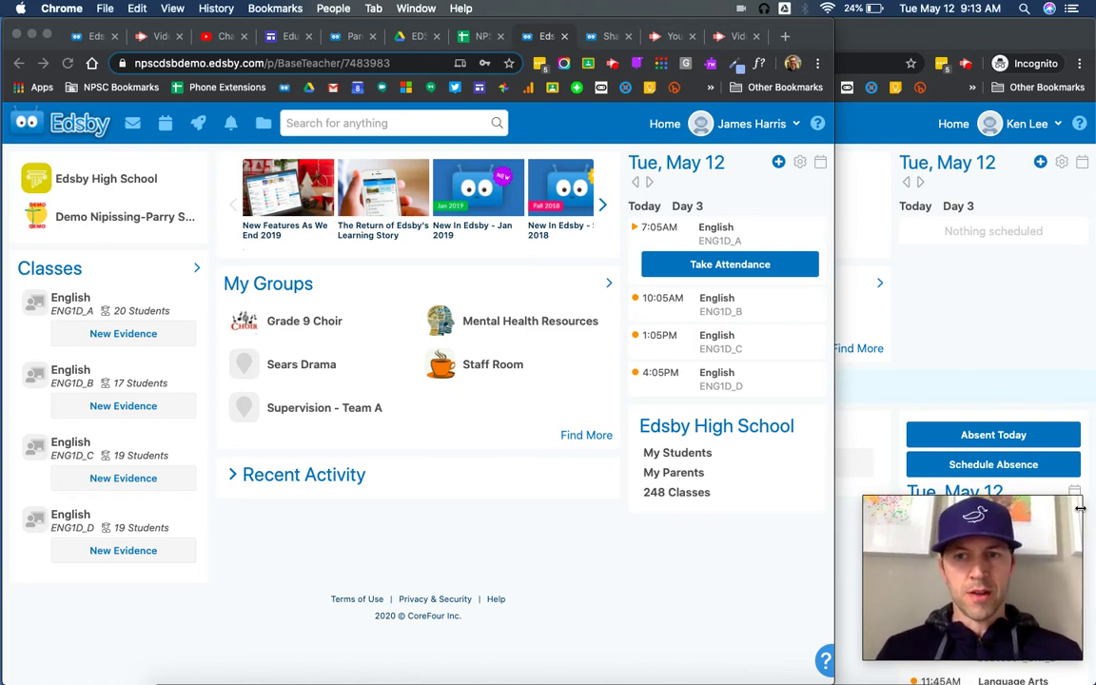
Step: In the parent account's window, open the Learning Story of the child enrolled in ENG1D_A and display the child's class QR codes
click(970, 380)
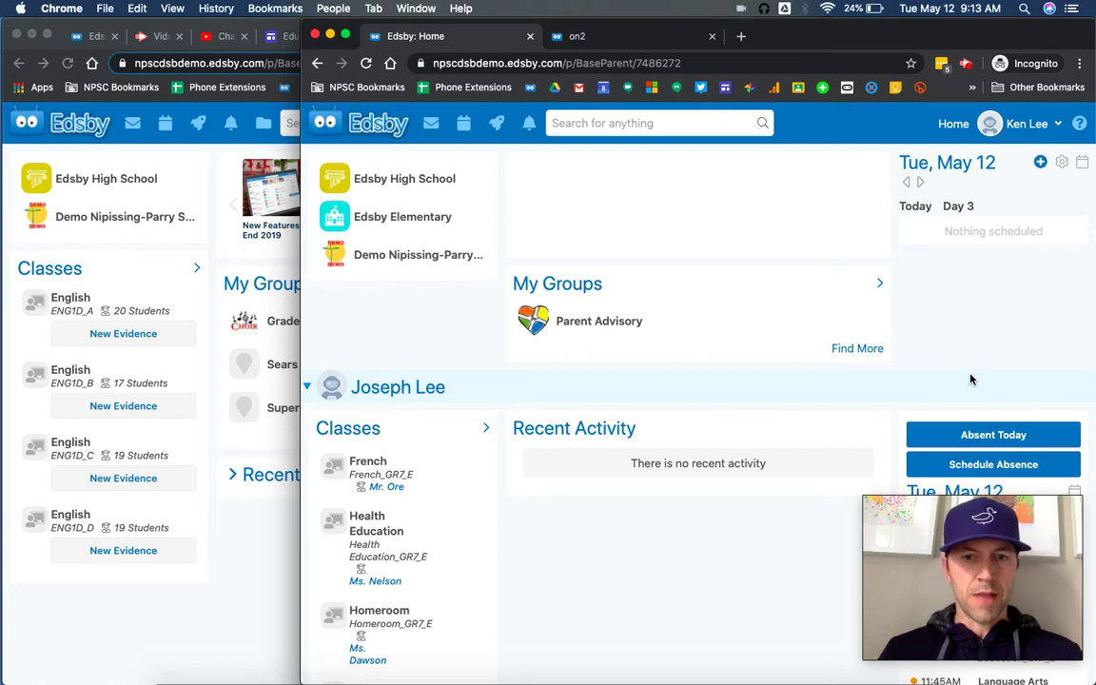
scroll(517, 436, down, 10)
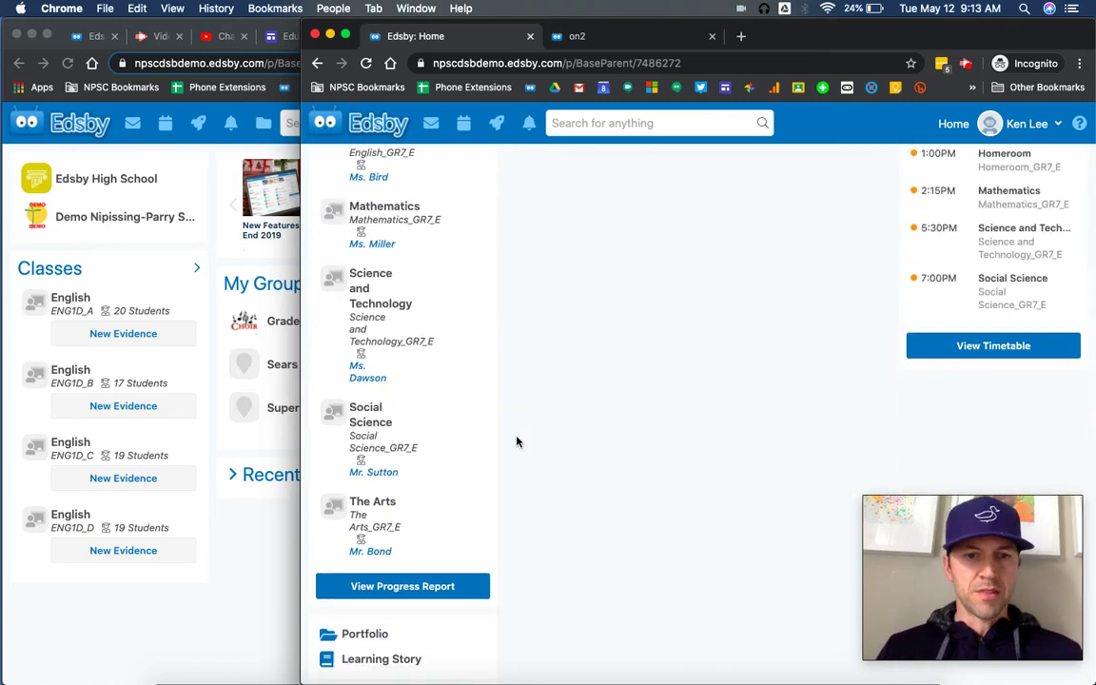
scroll(516, 441, down, 10)
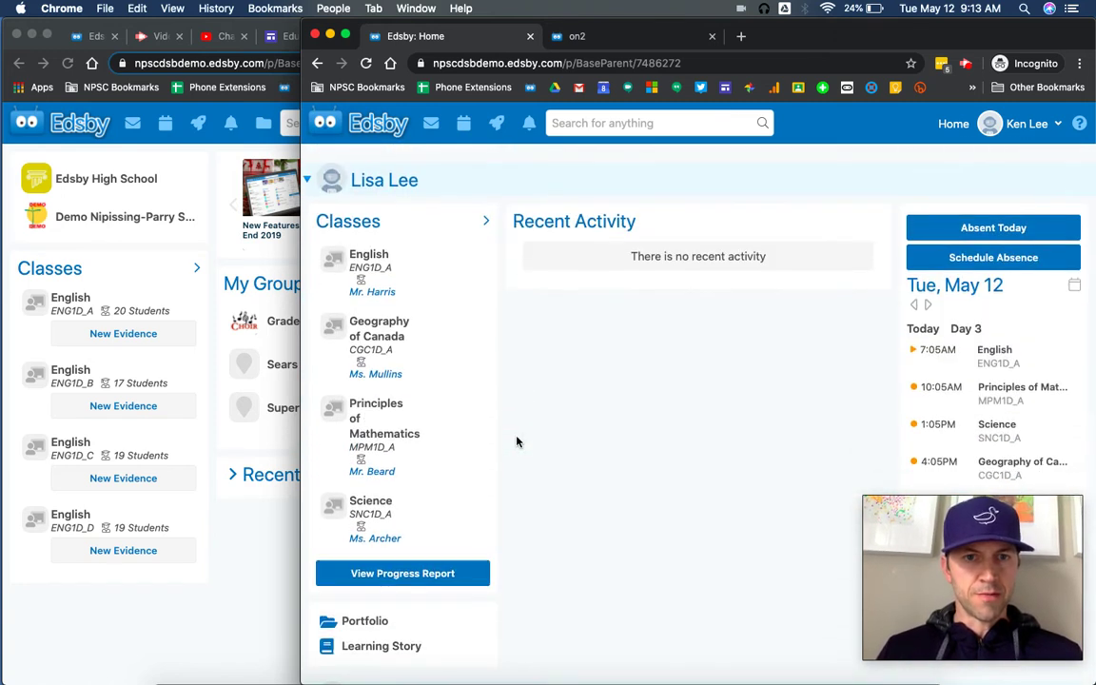
scroll(489, 484, down, 3)
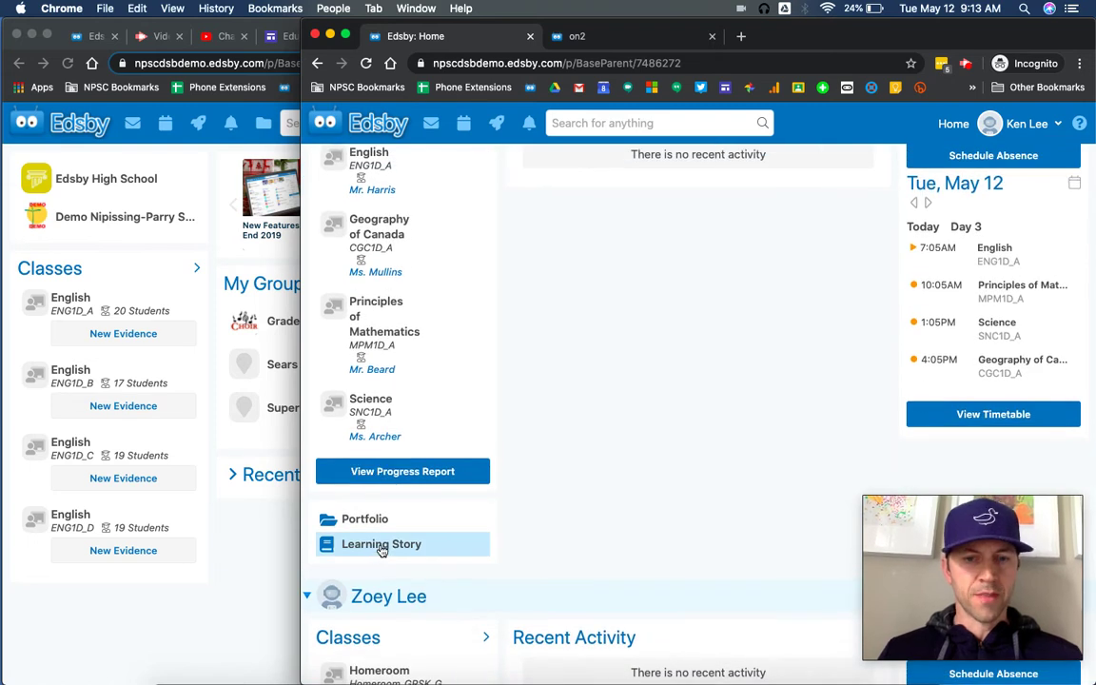
click(380, 548)
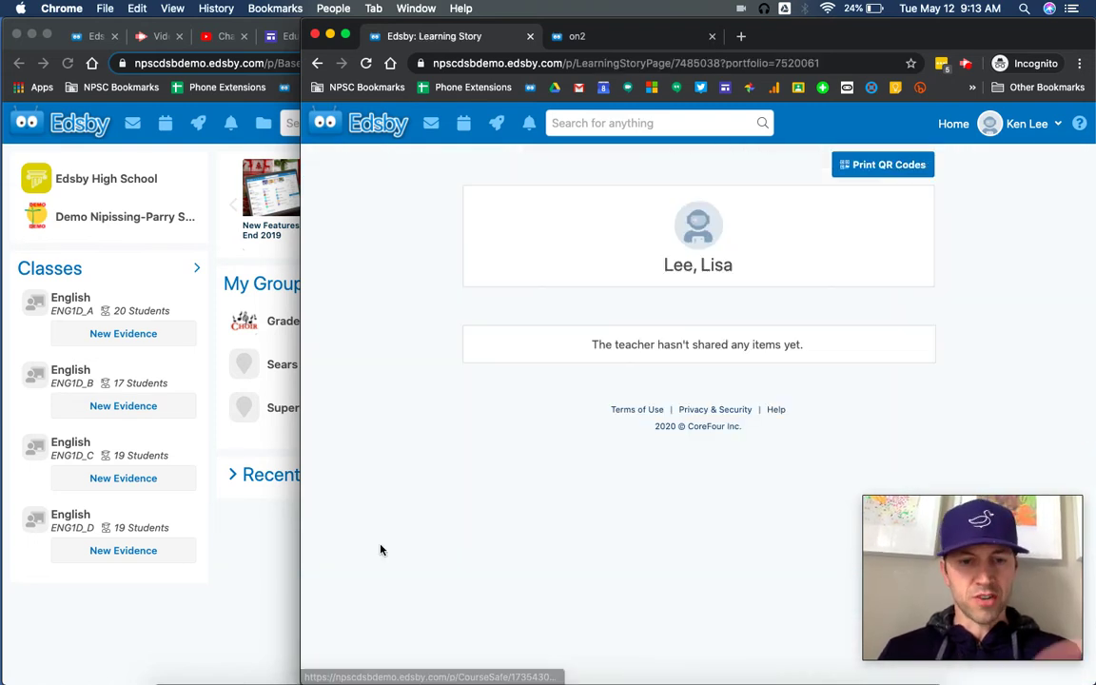
click(913, 167)
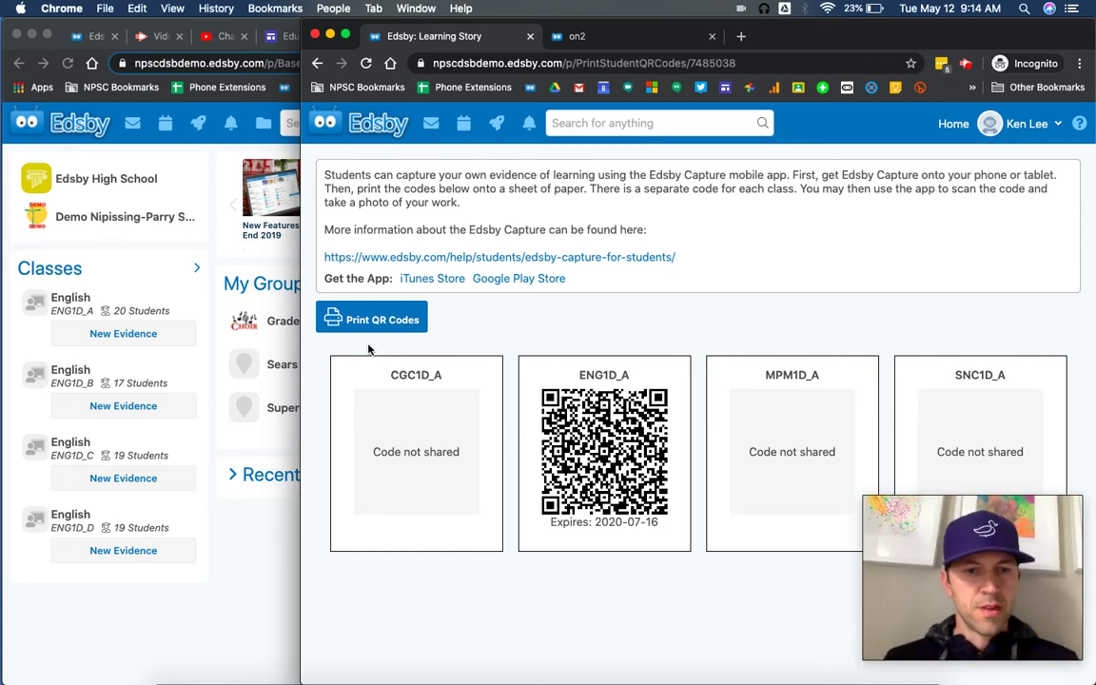
Step: Switch to the teacher account's window and open the Evidence page of the English class ENG1D_A
click(262, 551)
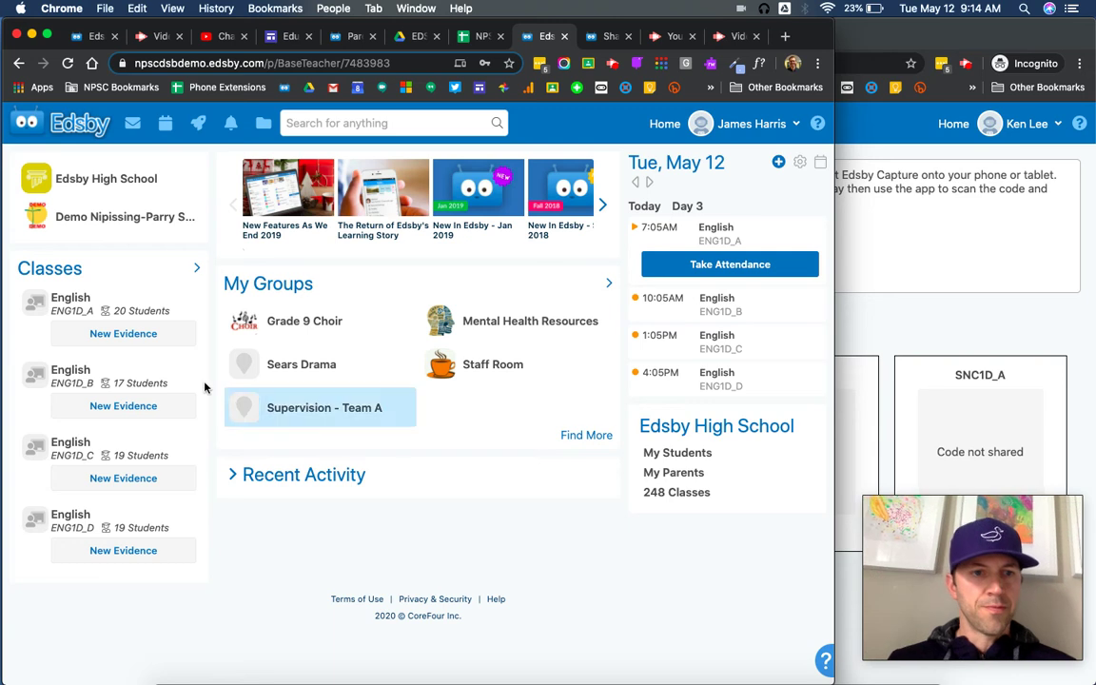
click(95, 305)
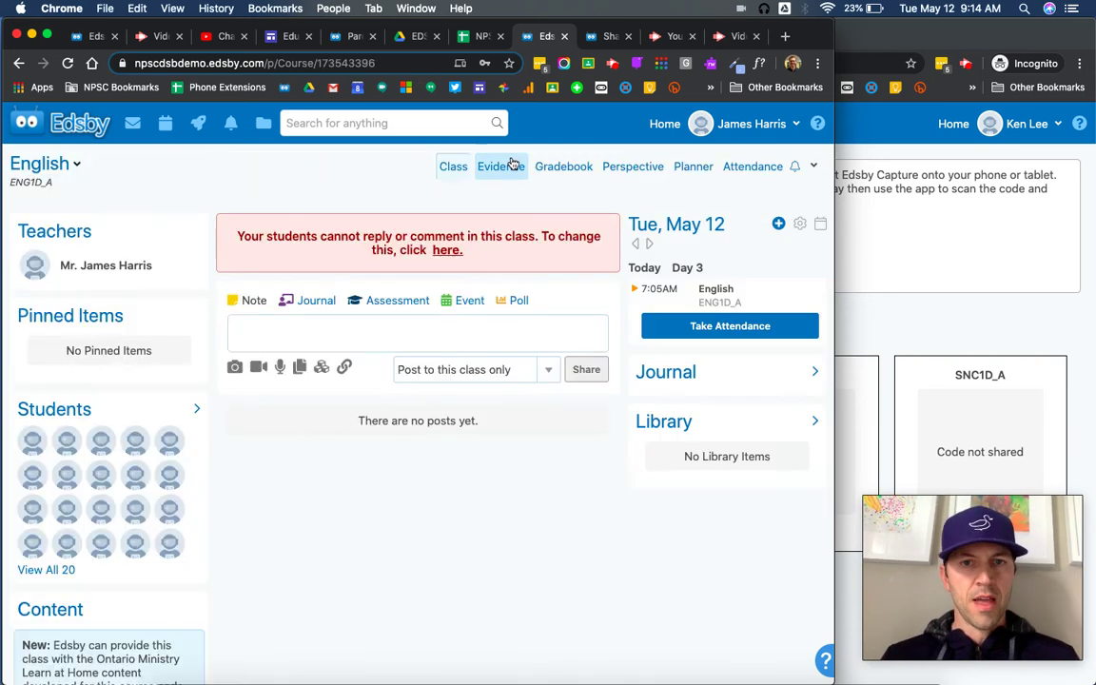
click(497, 176)
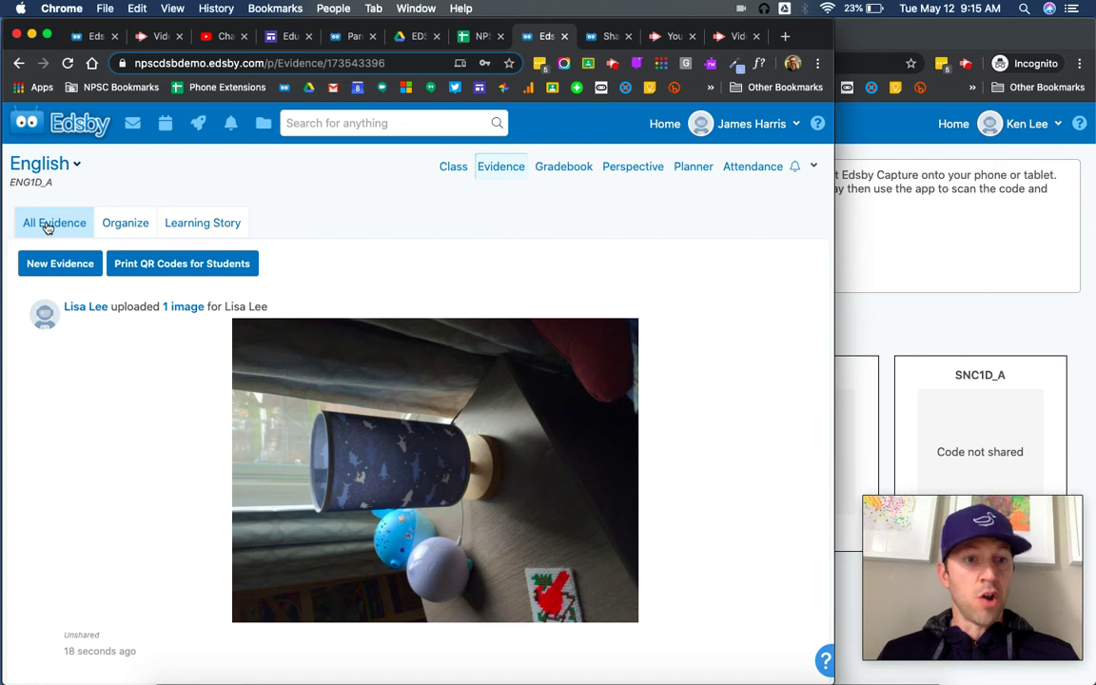
Step: Organize the class evidence by student and choose the student who uploaded the photo
click(118, 227)
click(168, 317)
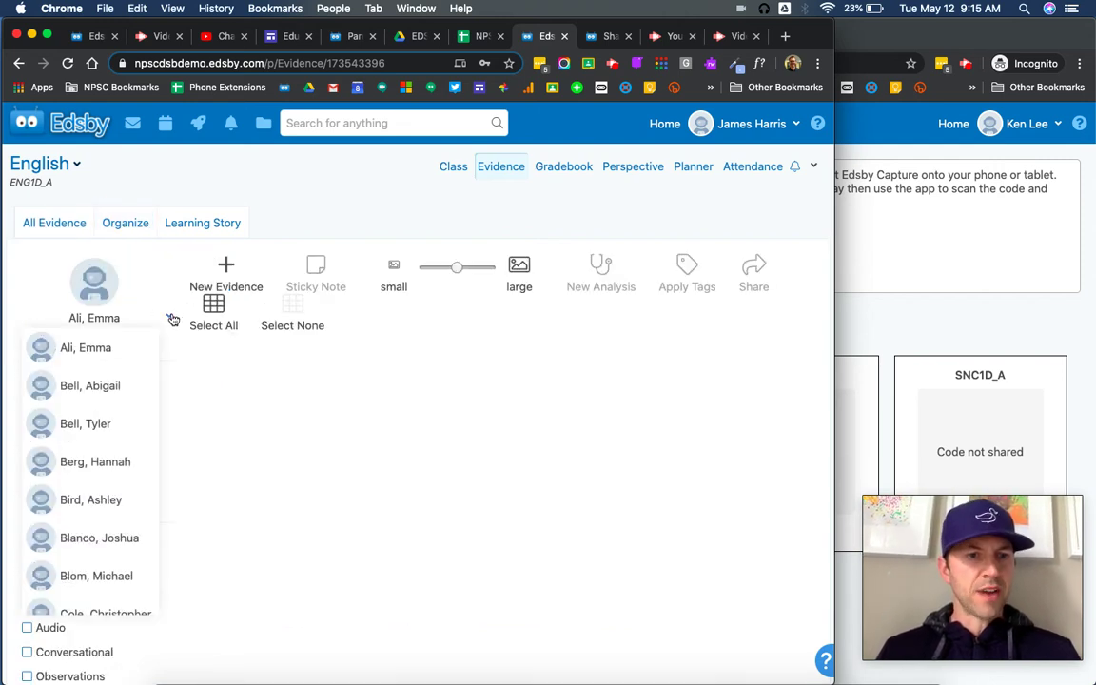
scroll(125, 486, down, 10)
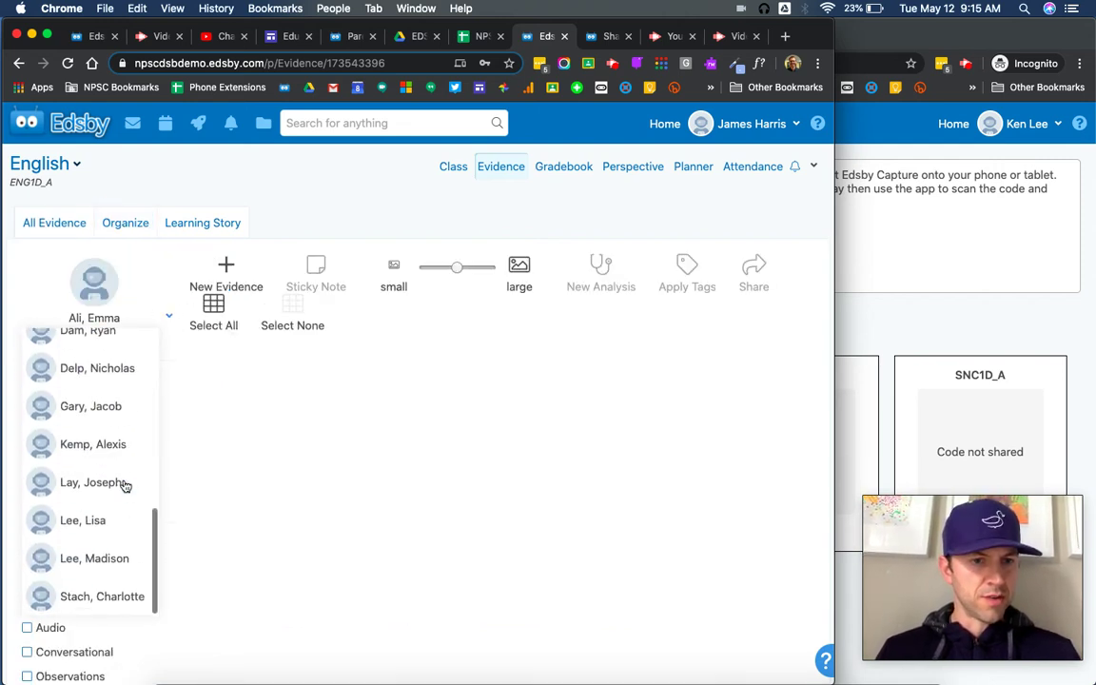
click(99, 518)
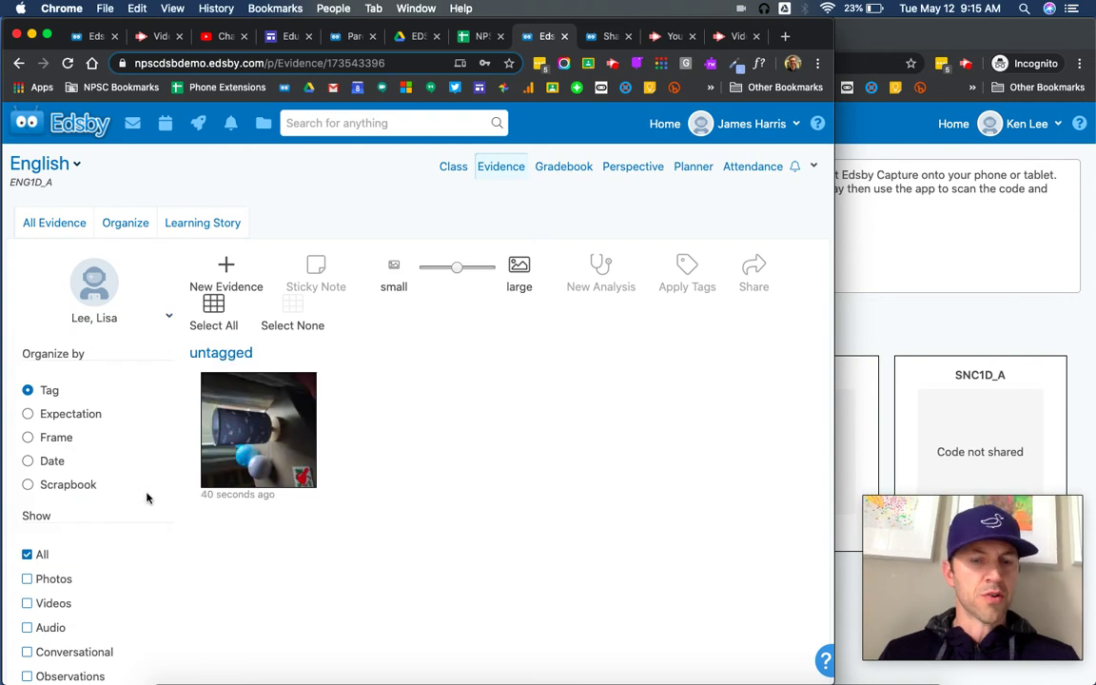
Step: Open the student's untagged lamp photo for editing and enable Share with Student and Parent
click(270, 447)
click(272, 434)
double_click(272, 434)
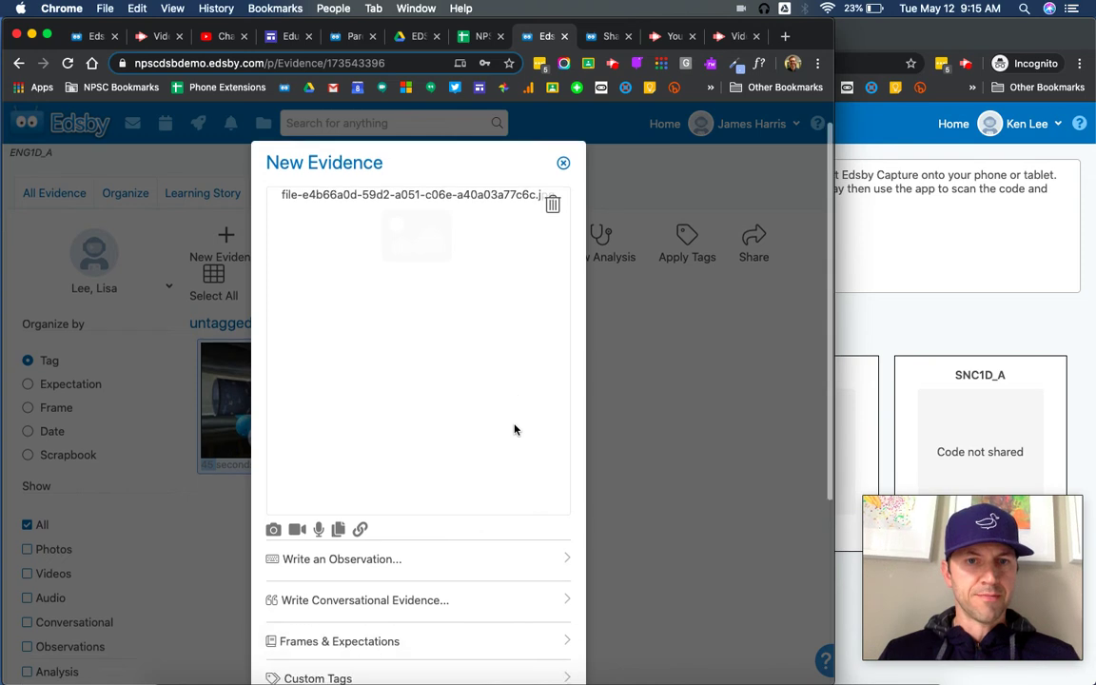
scroll(514, 430, down, 3)
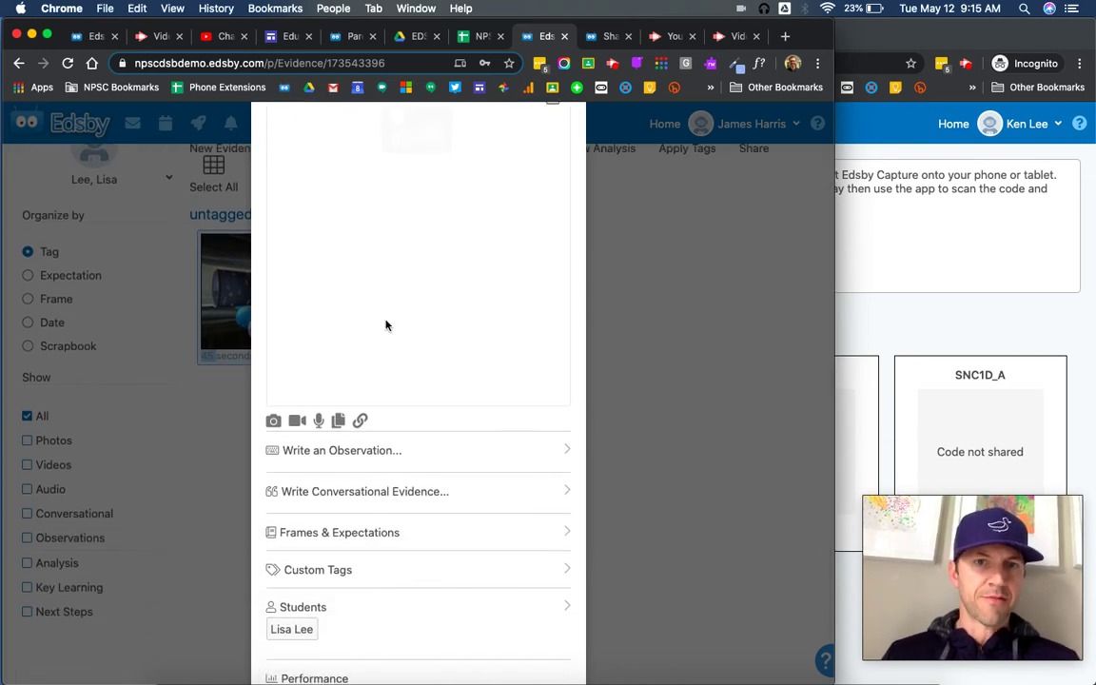
scroll(385, 323, down, 4)
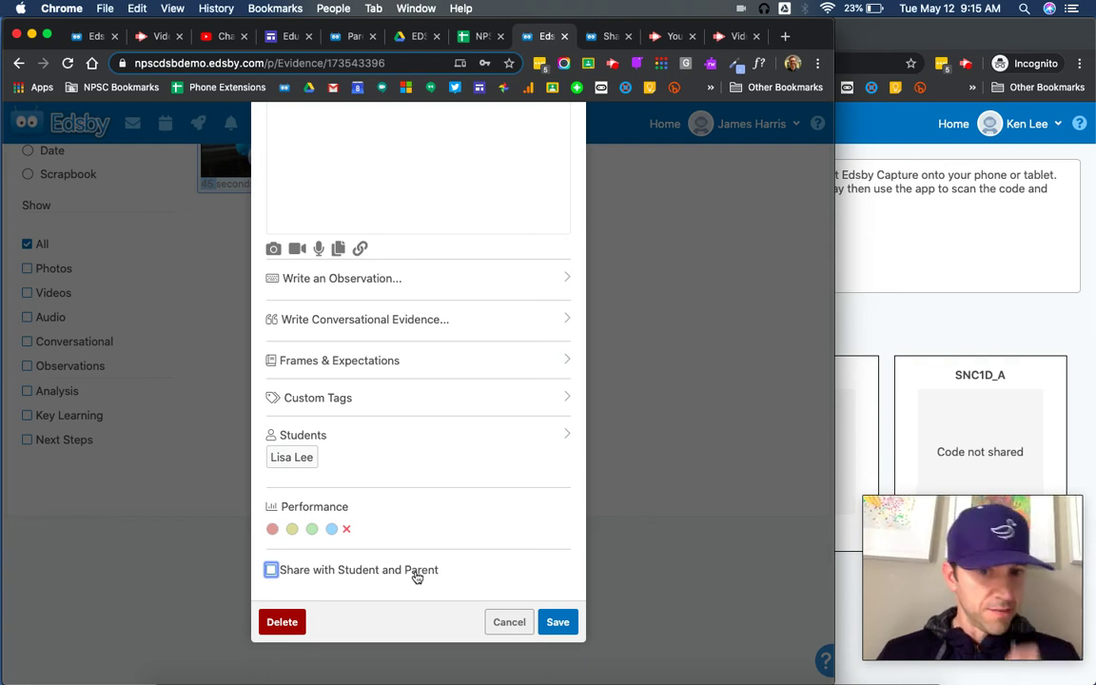
click(271, 570)
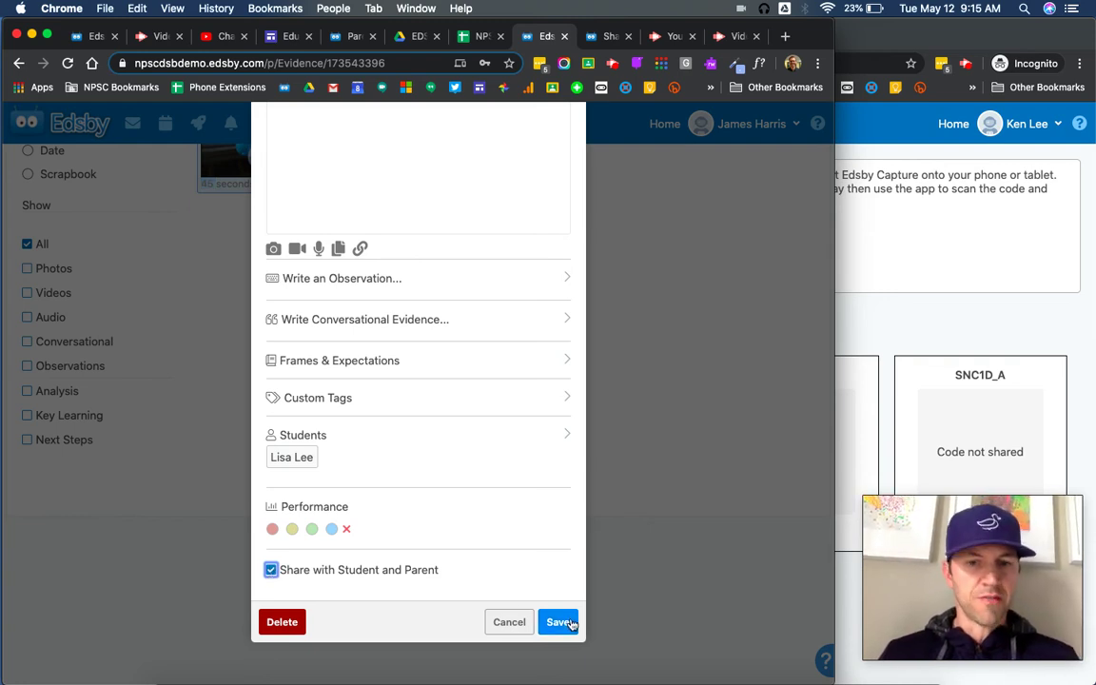
Step: Add the observation "great capture!" to the photo evidence and save it
click(392, 281)
text(grea)
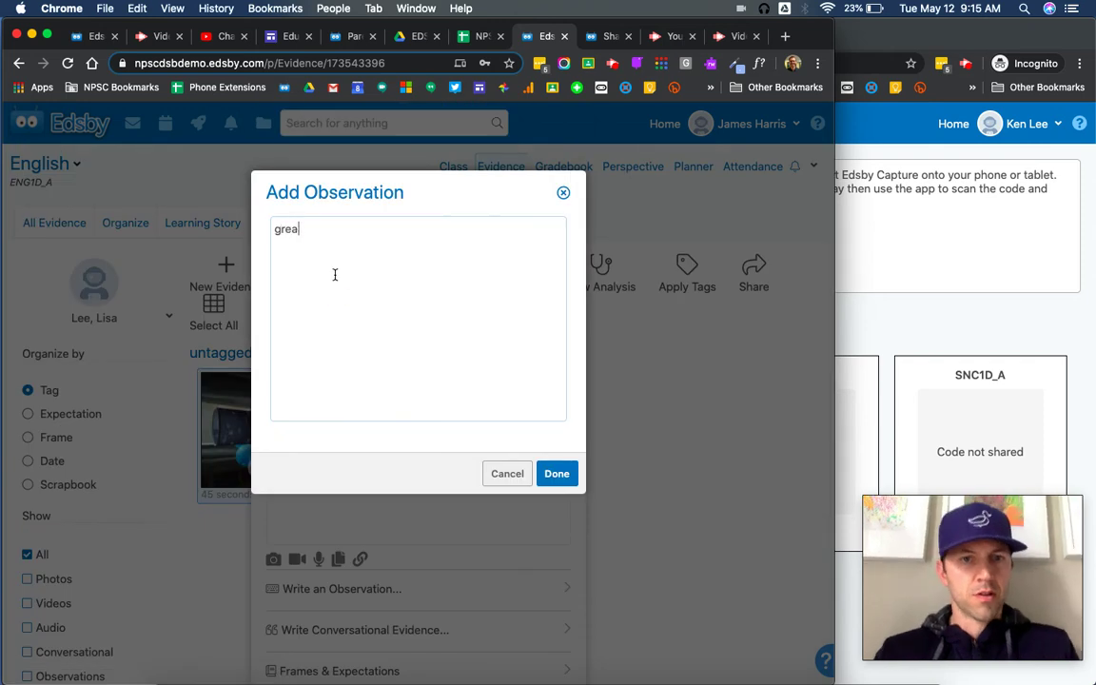
text(t capture!)
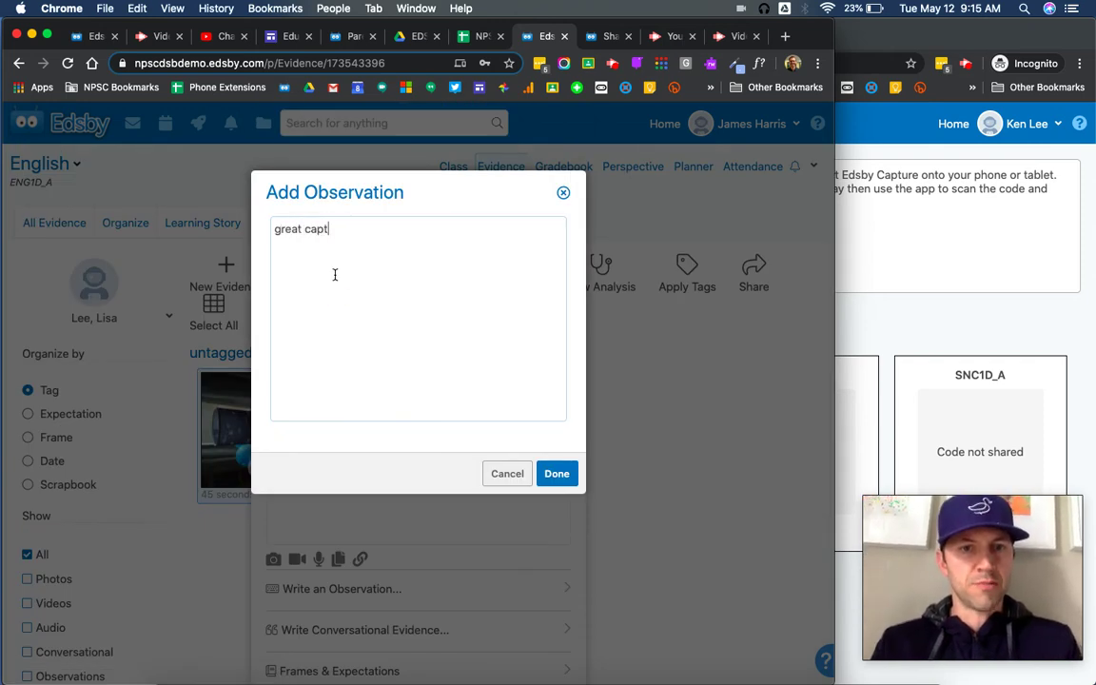
click(556, 473)
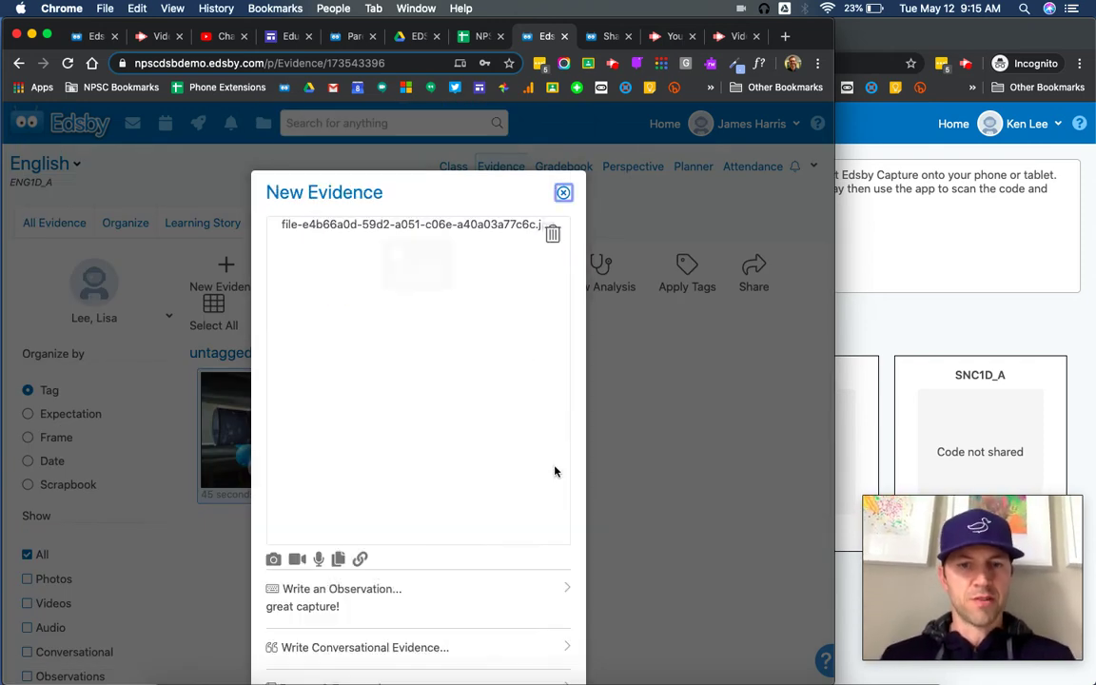
scroll(555, 470, down, 5)
click(558, 623)
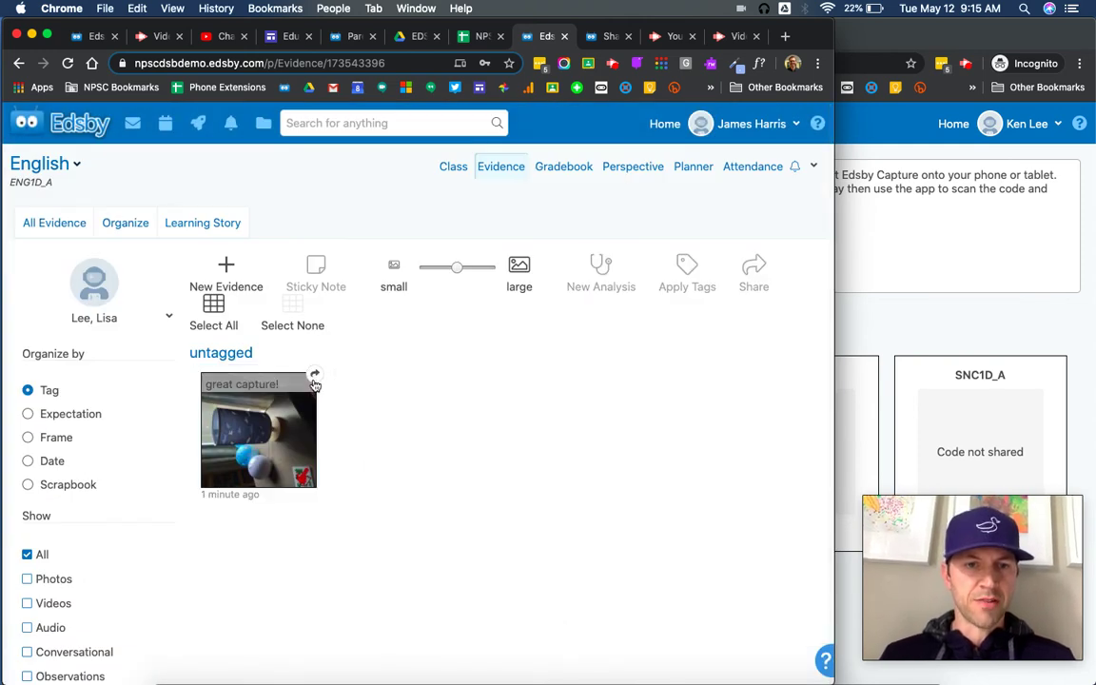
Step: Switch back to the parent account, return to its home page and open the child's English class ENG1D_A
click(953, 335)
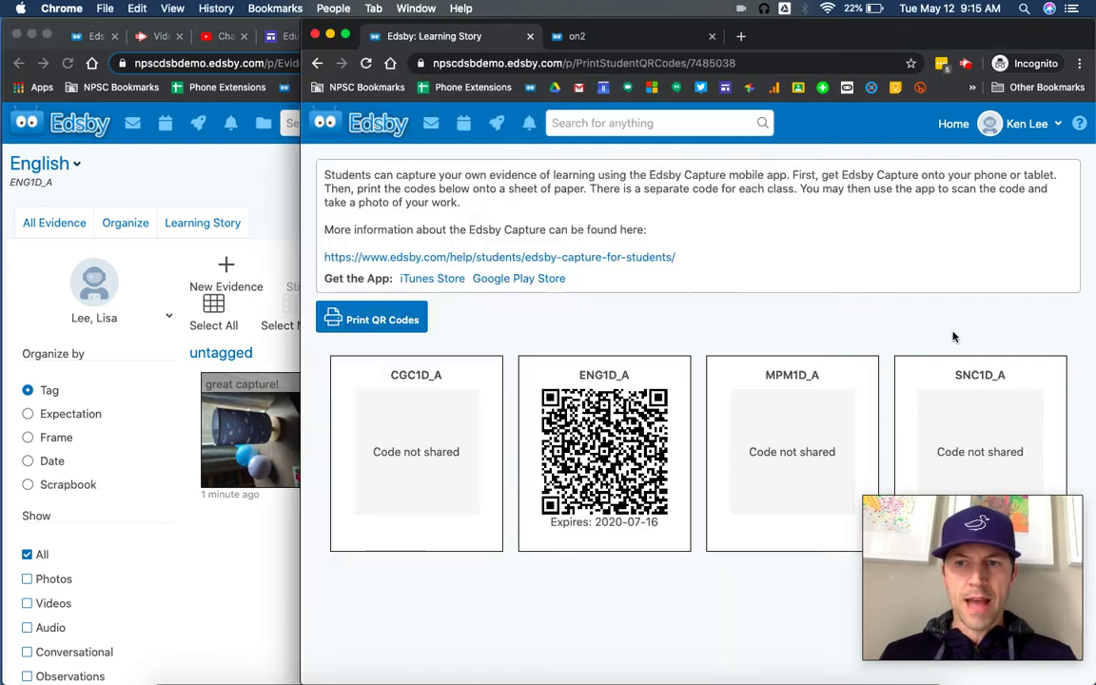
click(351, 128)
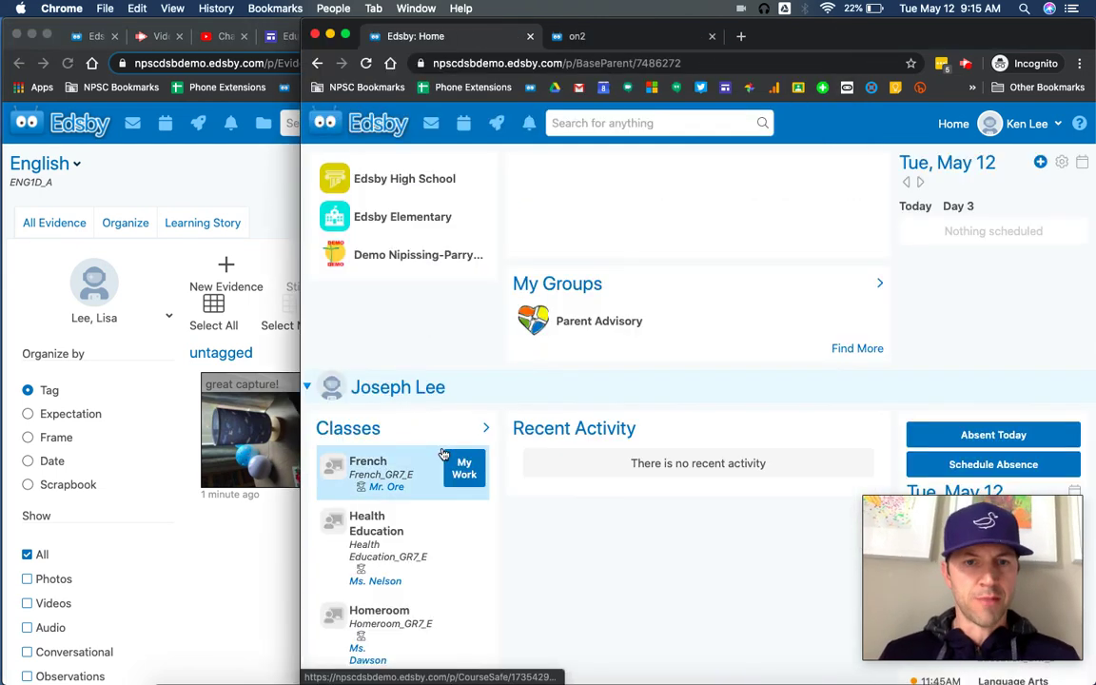
scroll(444, 455, down, 10)
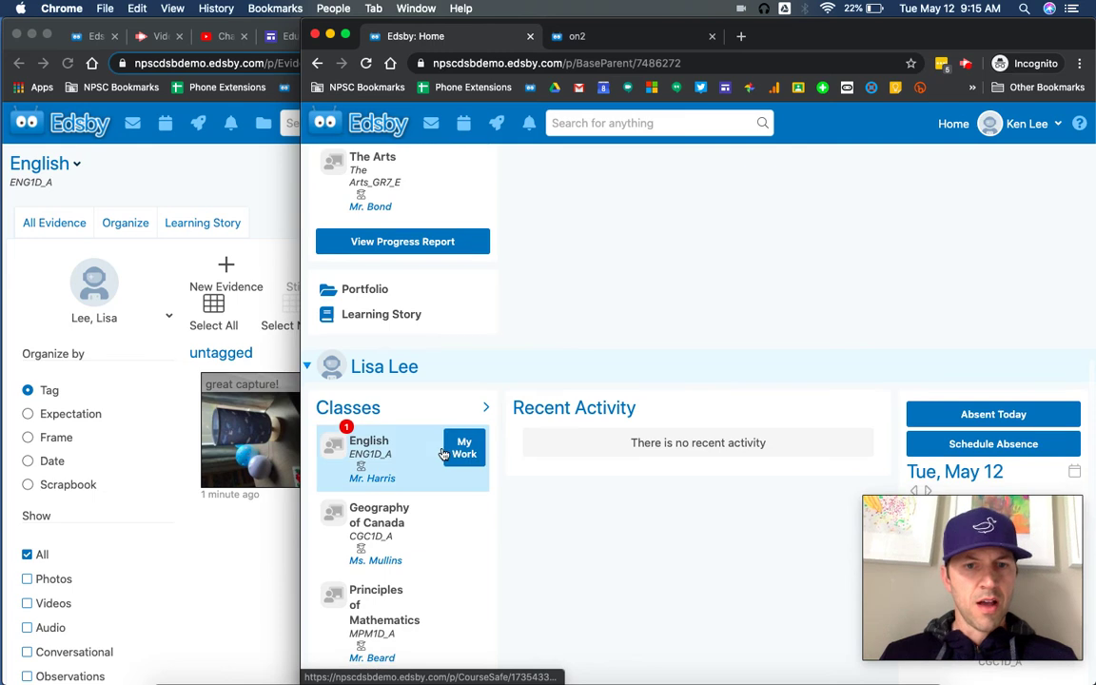
scroll(443, 454, down, 3)
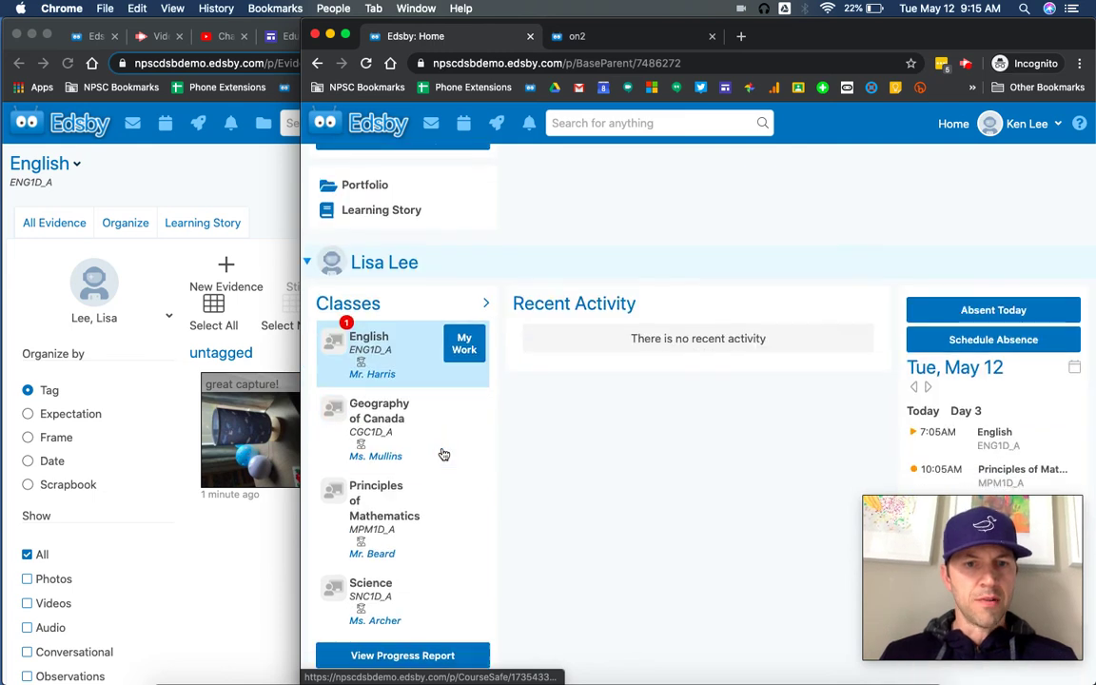
click(370, 350)
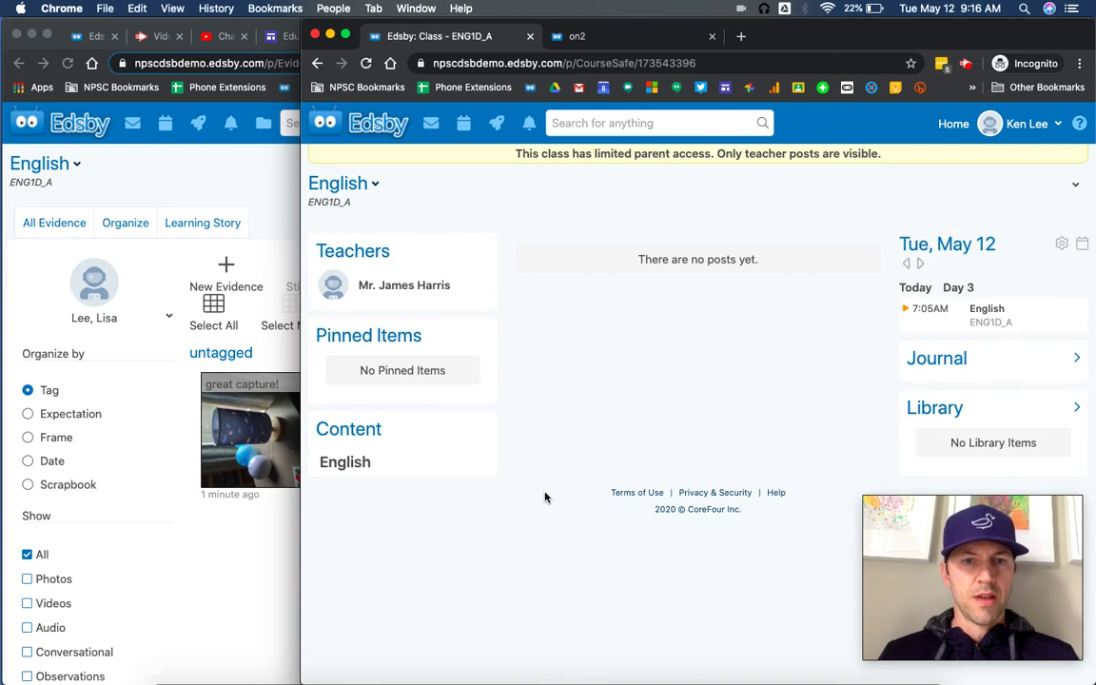
Step: Return to the parent home page, open the same child's Learning Story and review the shared photo and teacher observation
click(358, 132)
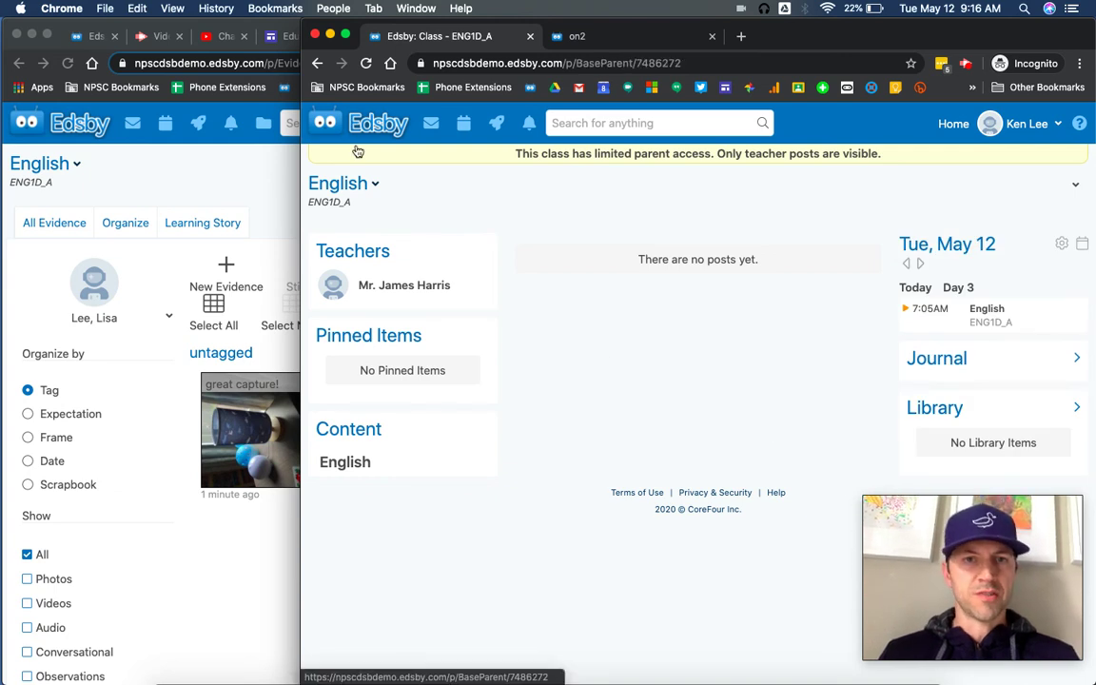
scroll(350, 457, down, 10)
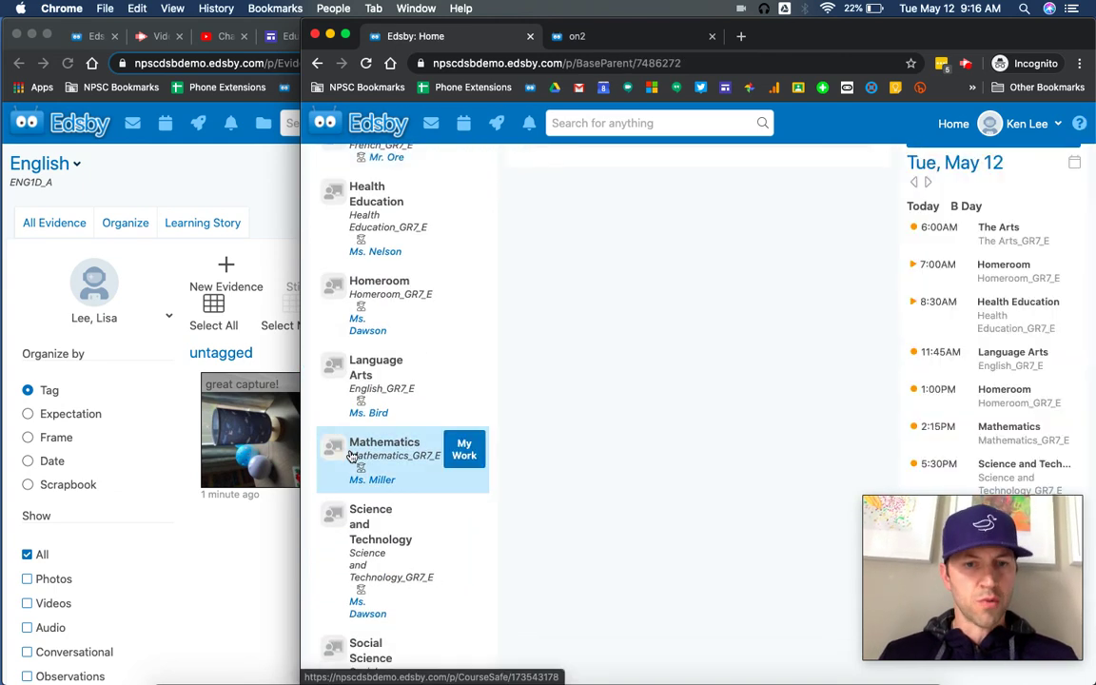
scroll(352, 461, down, 10)
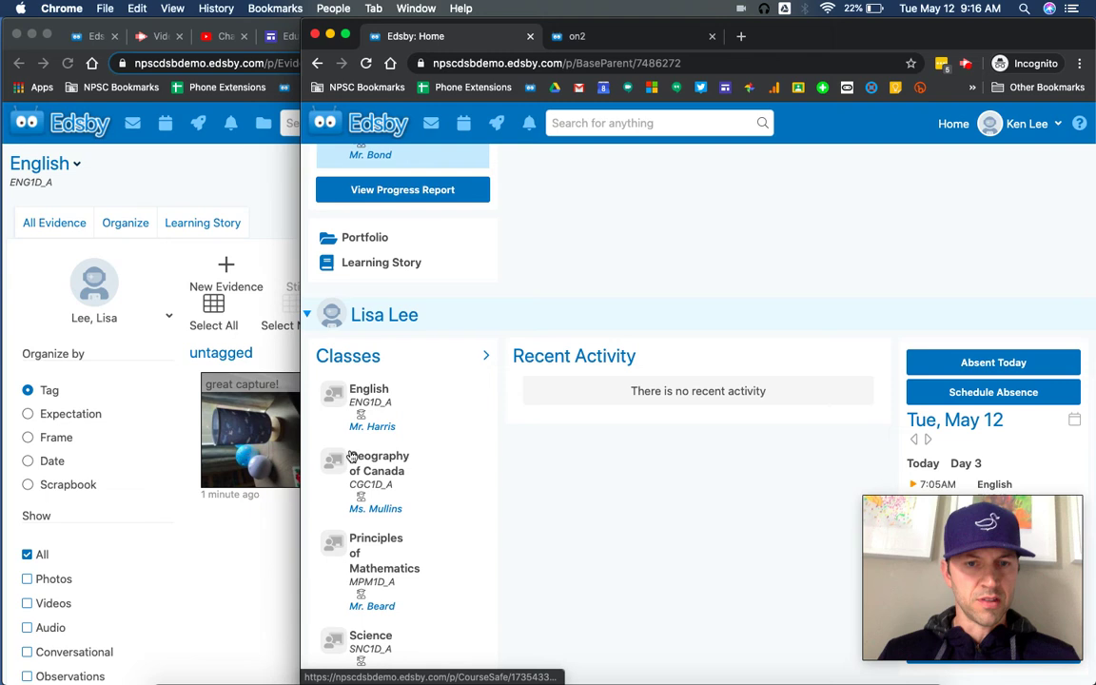
click(382, 472)
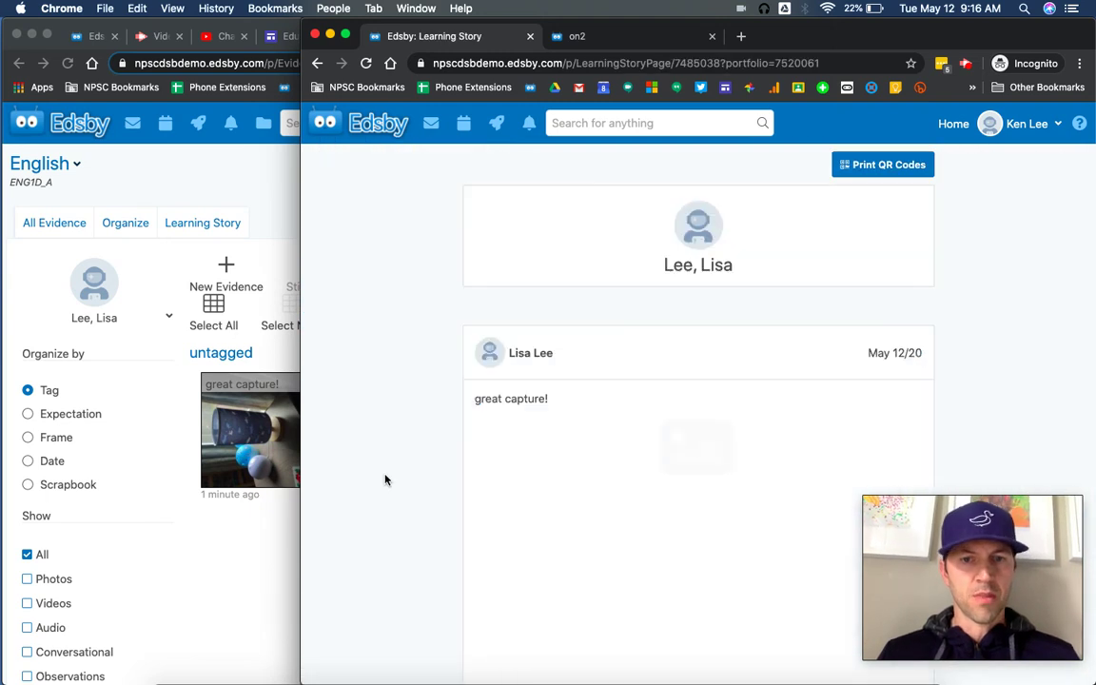
scroll(714, 400, down, 3)
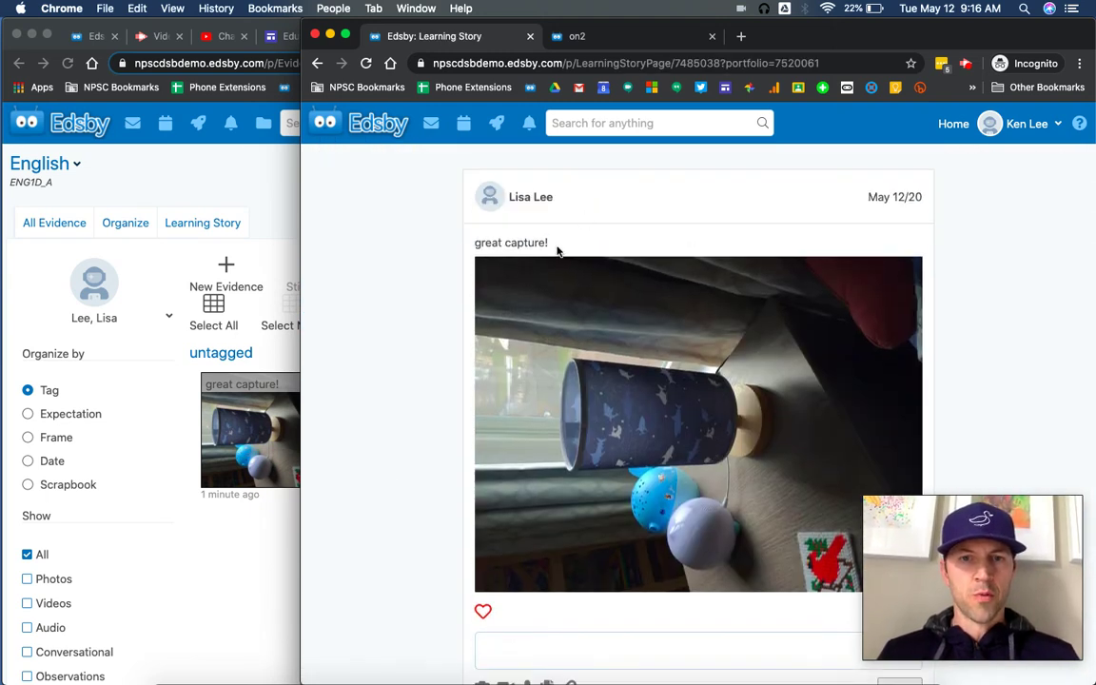
drag(557, 250, 471, 244)
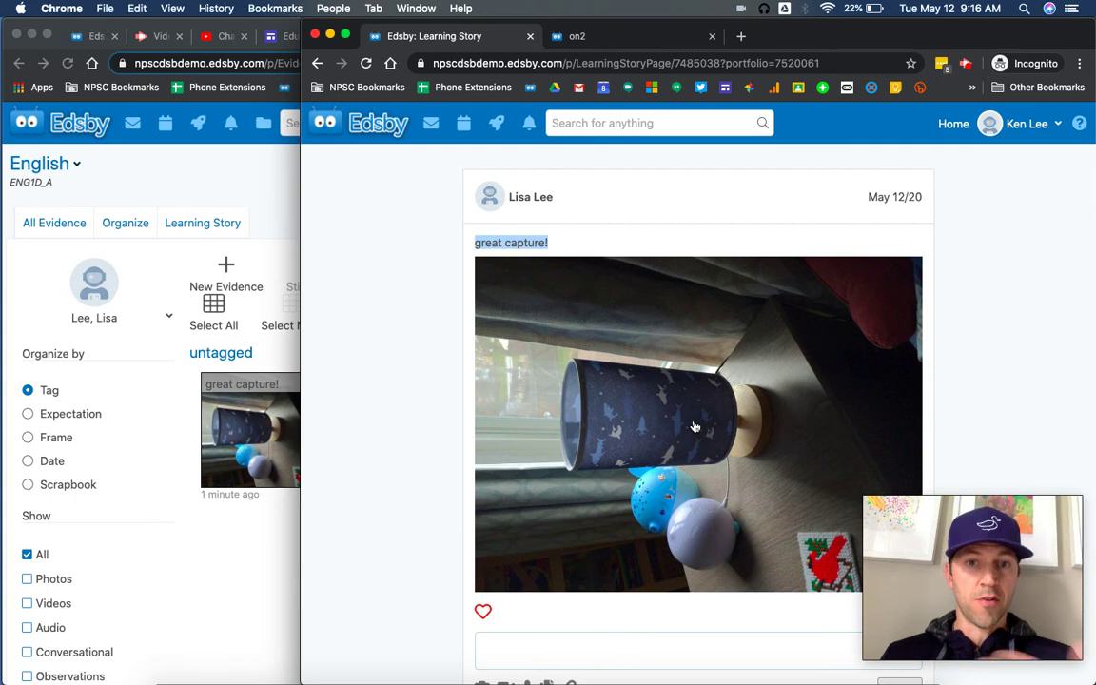
scroll(694, 427, down, 2)
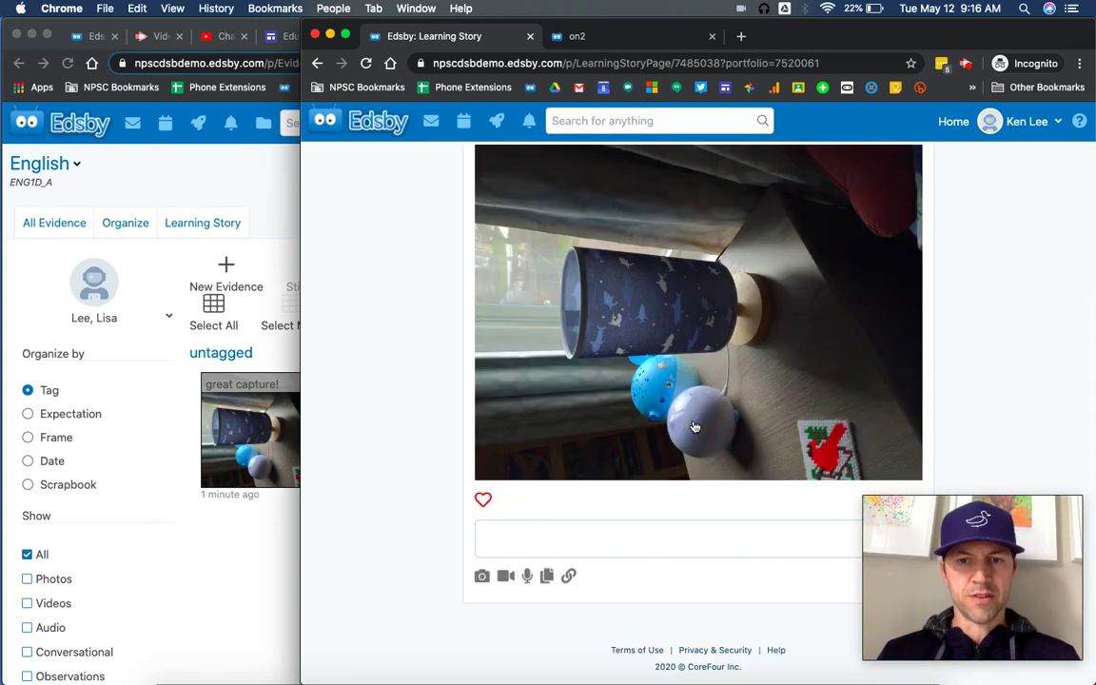
scroll(694, 427, up, 2)
Step: Like the shared lamp photo in the Learning Story and share the reply "thanks!" beneath it
click(483, 594)
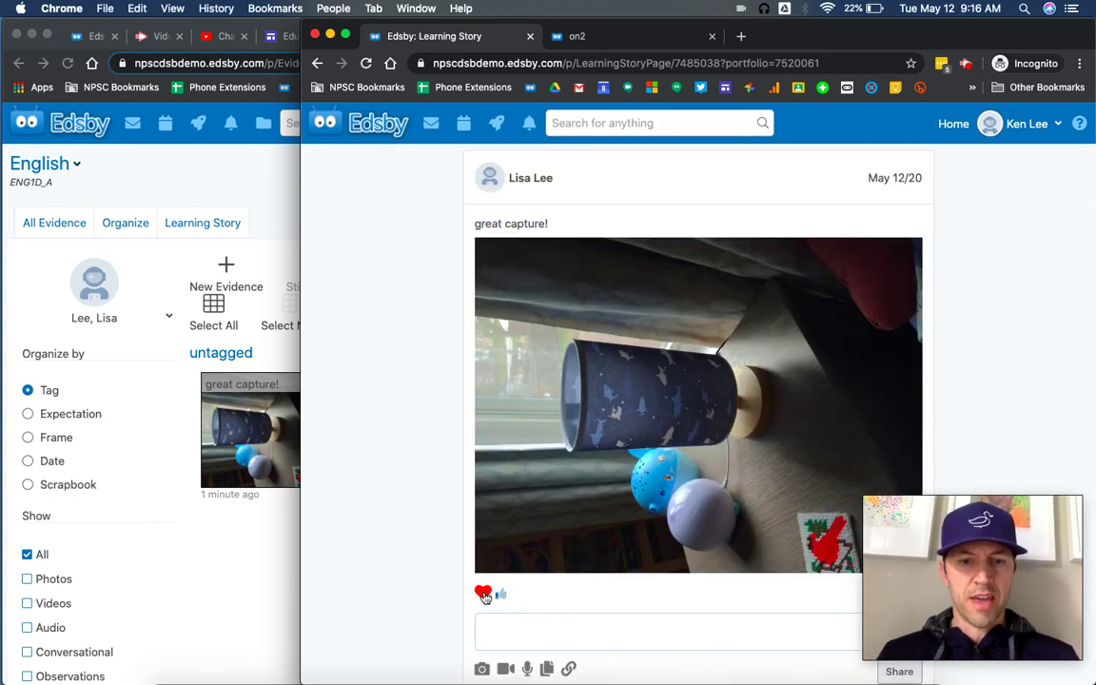
click(555, 637)
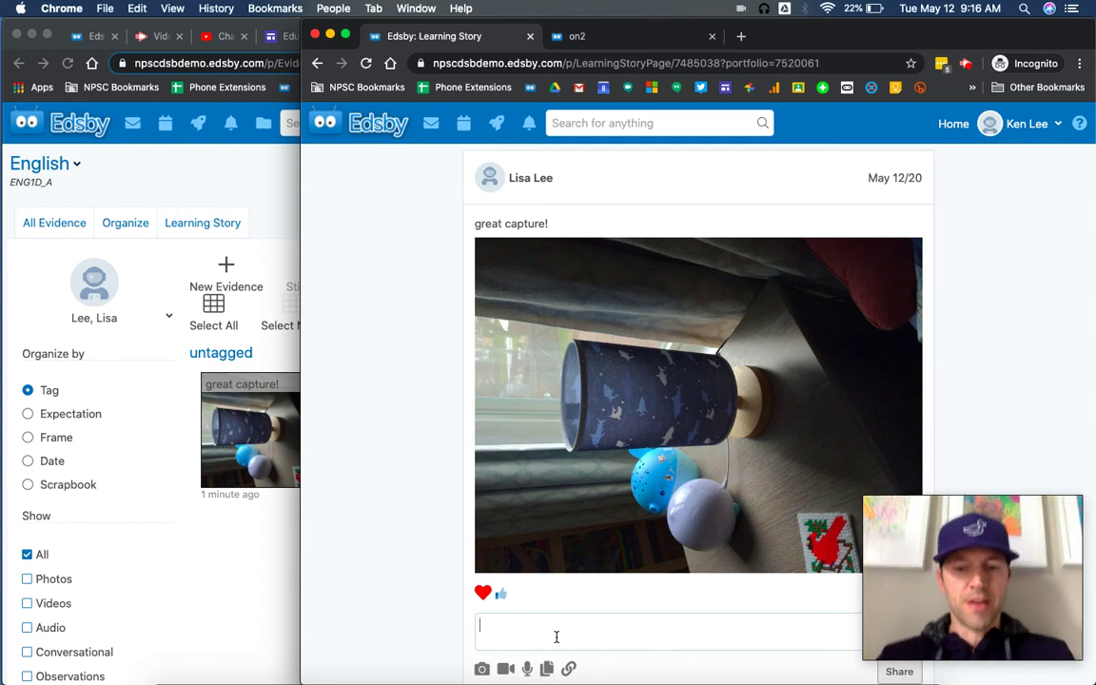
text(thanks!)
scroll(717, 400, down, 2)
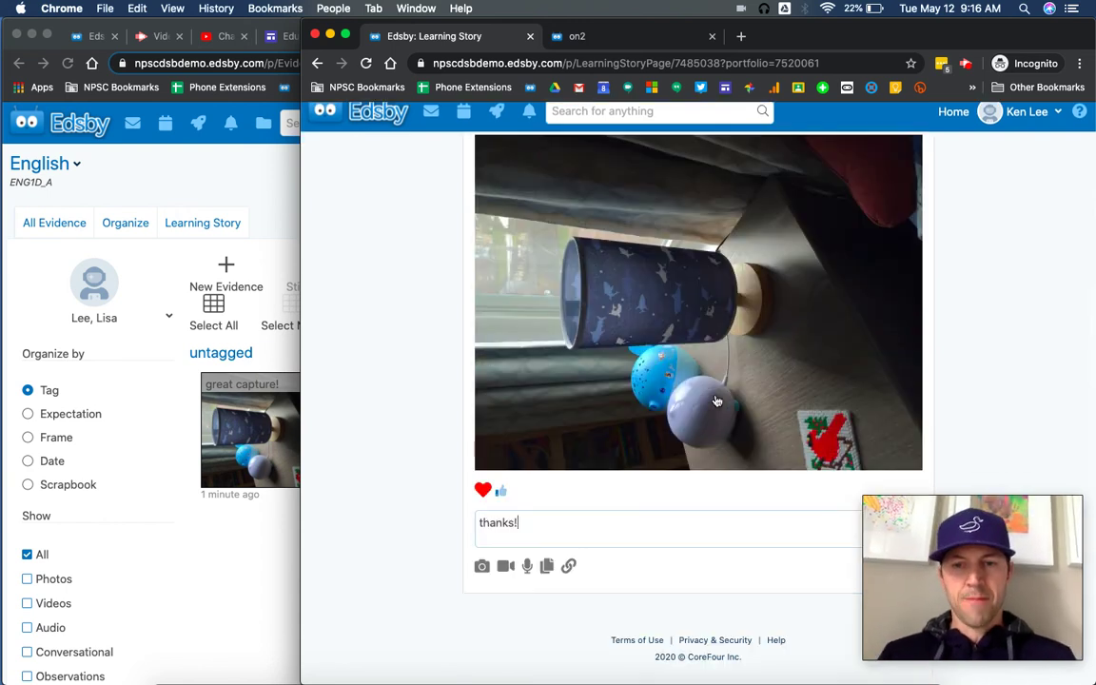
drag(981, 20, 754, 21)
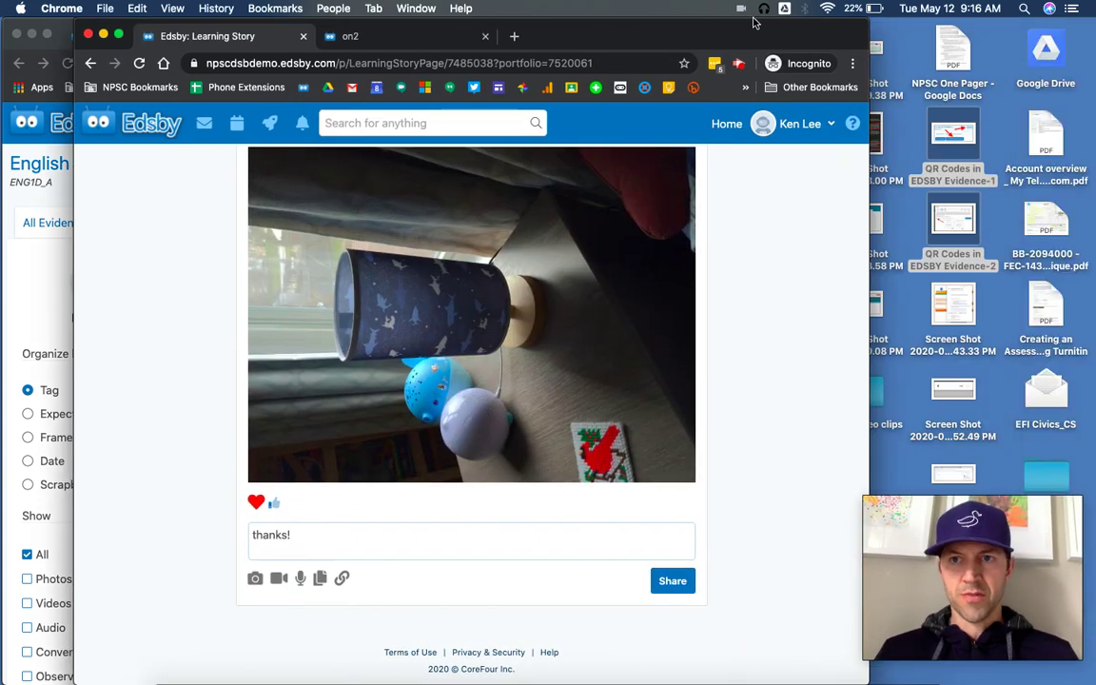
click(671, 610)
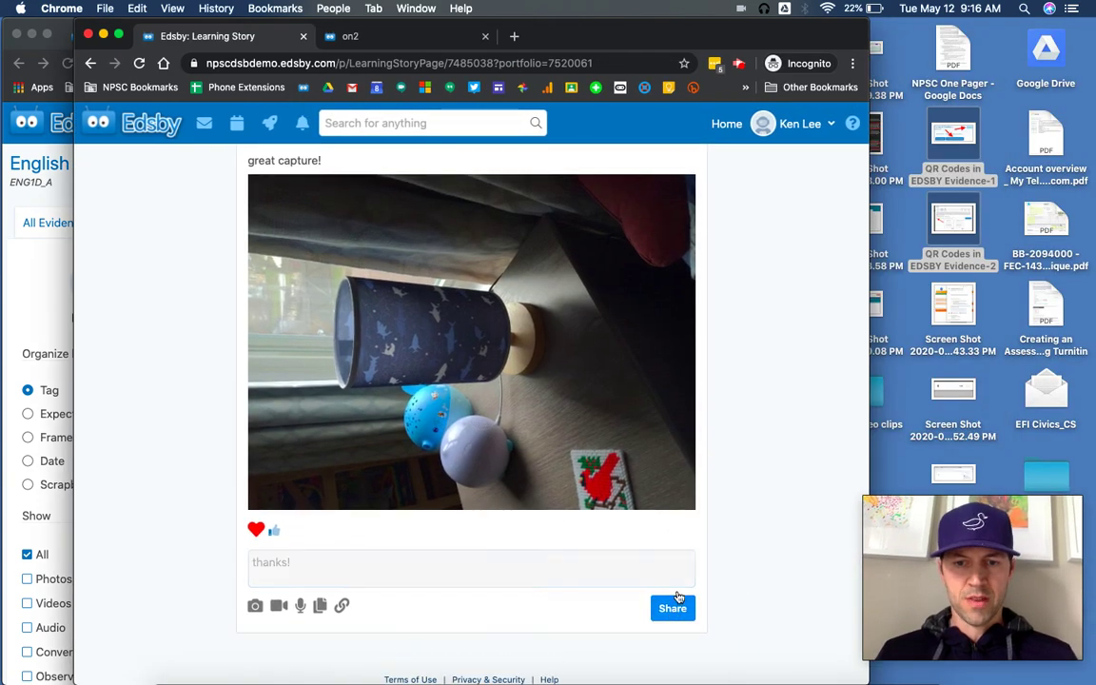
Step: Switch back to the teacher account and check the lamp photo's post in All Evidence for the parent's response
drag(792, 37, 1004, 36)
click(196, 483)
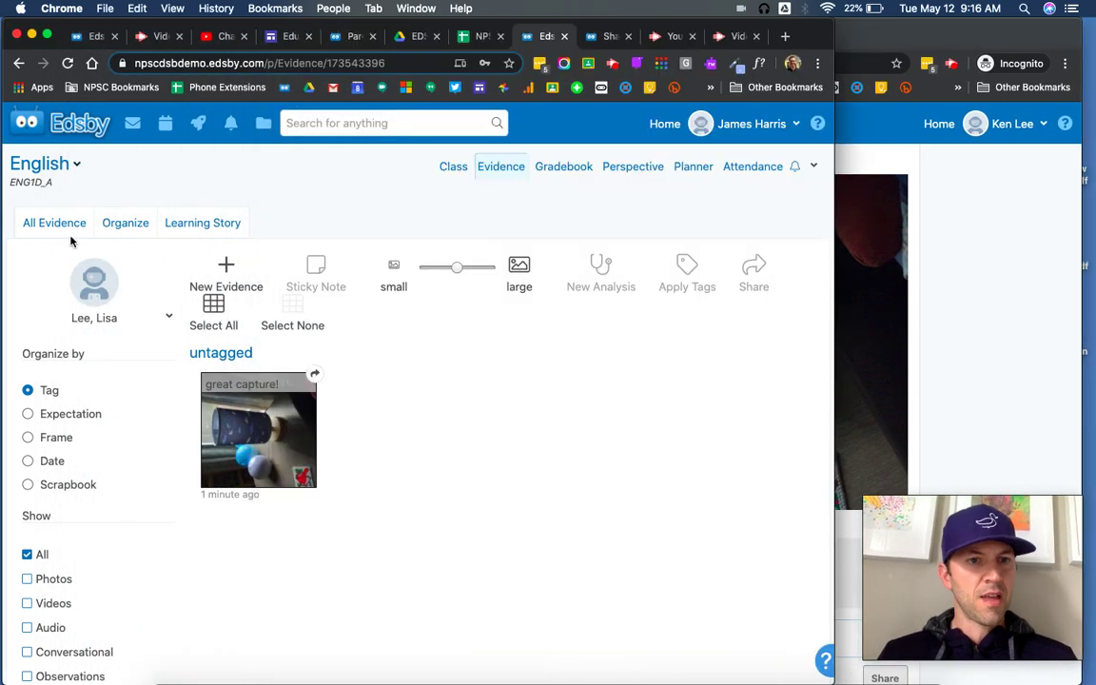
click(48, 228)
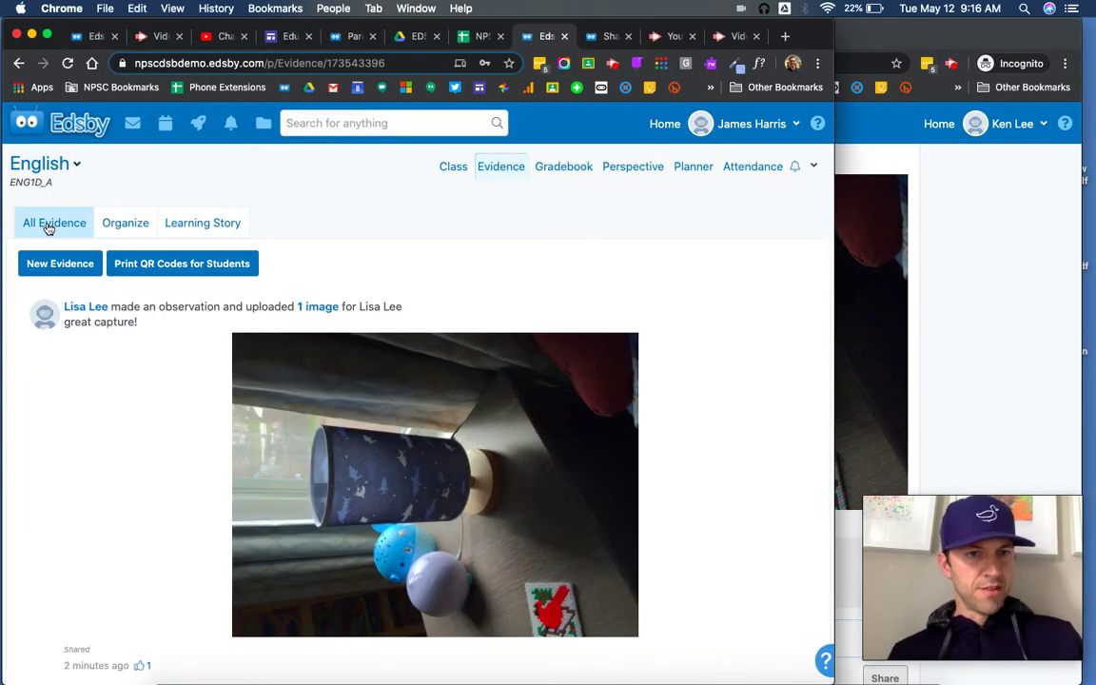
scroll(141, 490, down, 1)
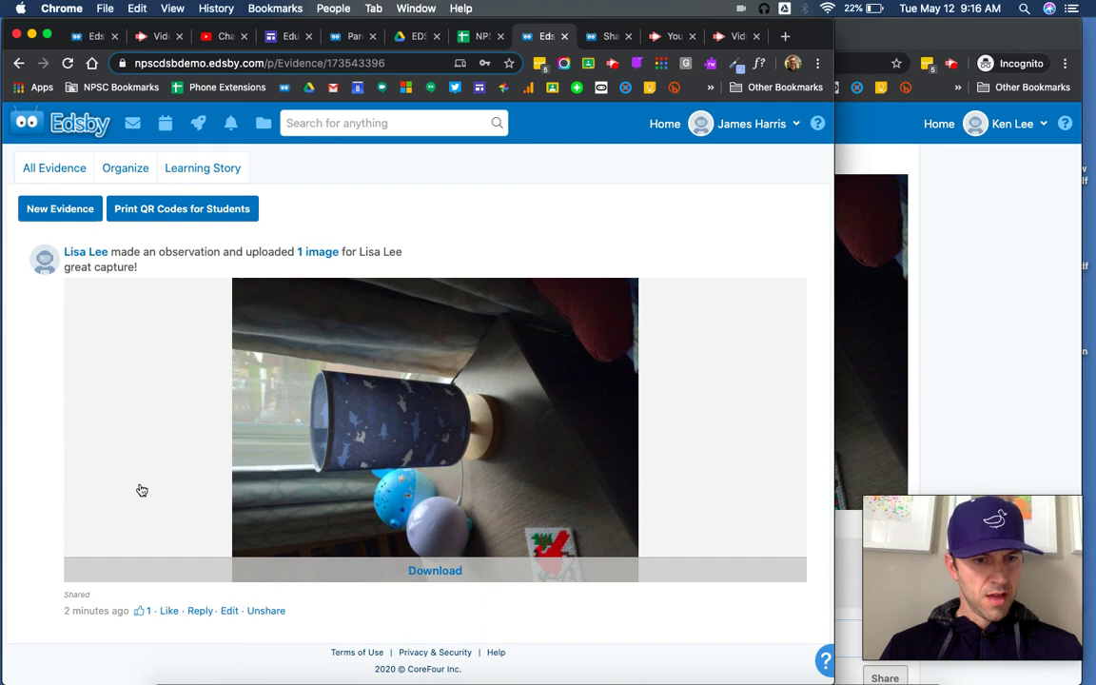
mouse_move(142, 612)
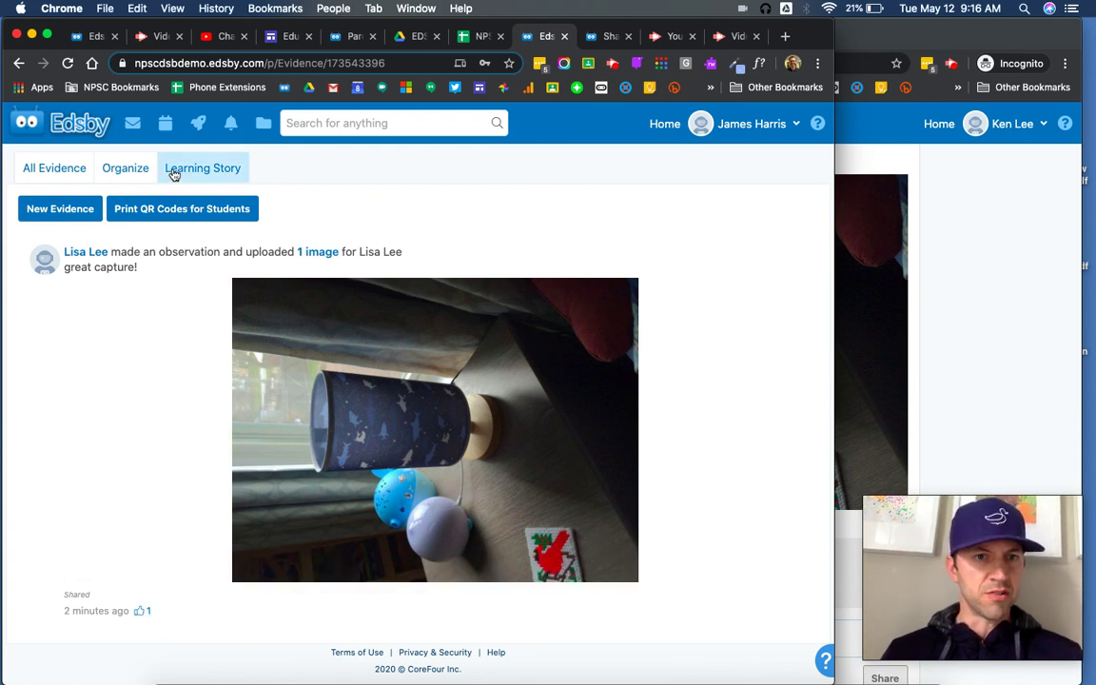
Step: Open the evidence organizer and choose the student who captured the lamp photo to show her evidence
click(138, 172)
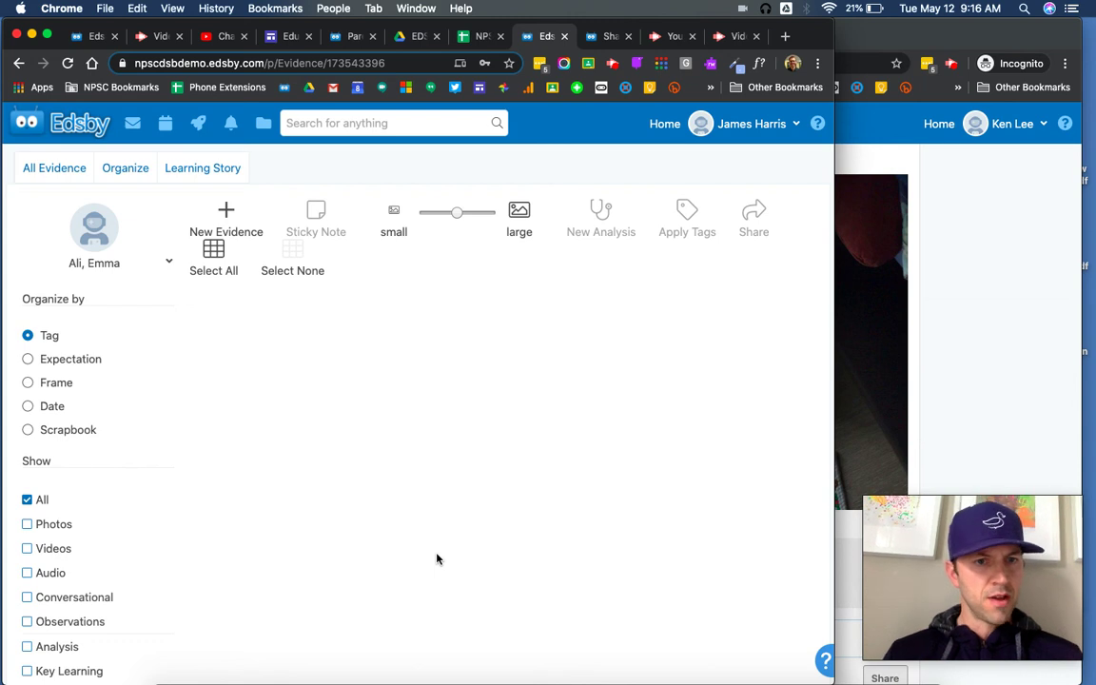
click(122, 269)
scroll(111, 472, down, 5)
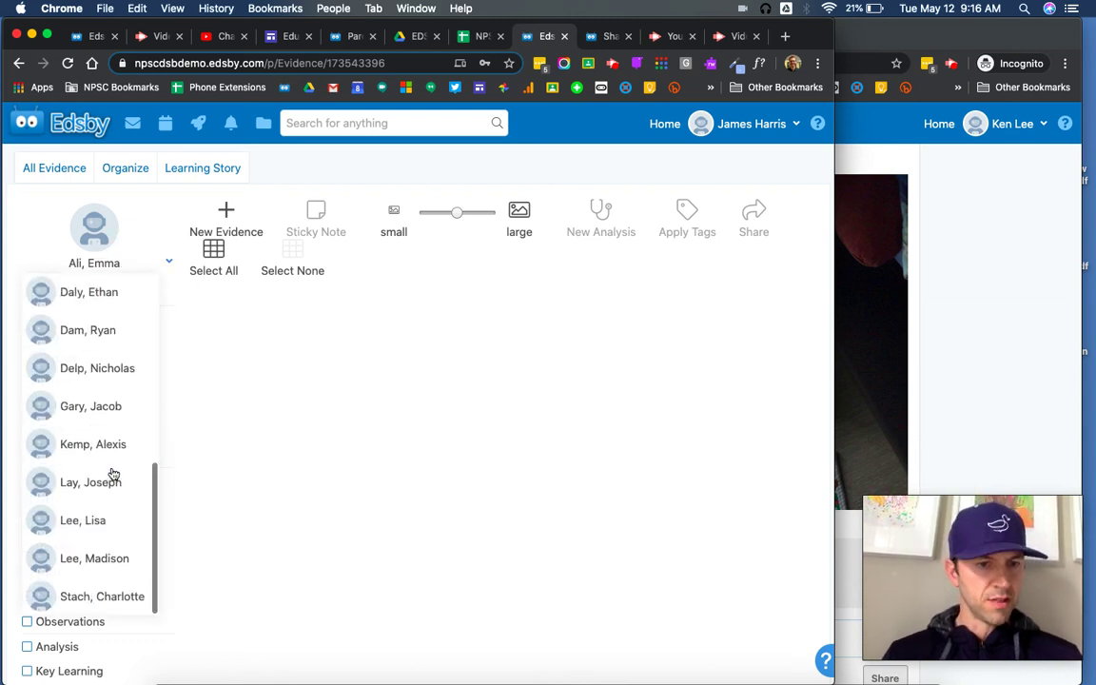
click(83, 520)
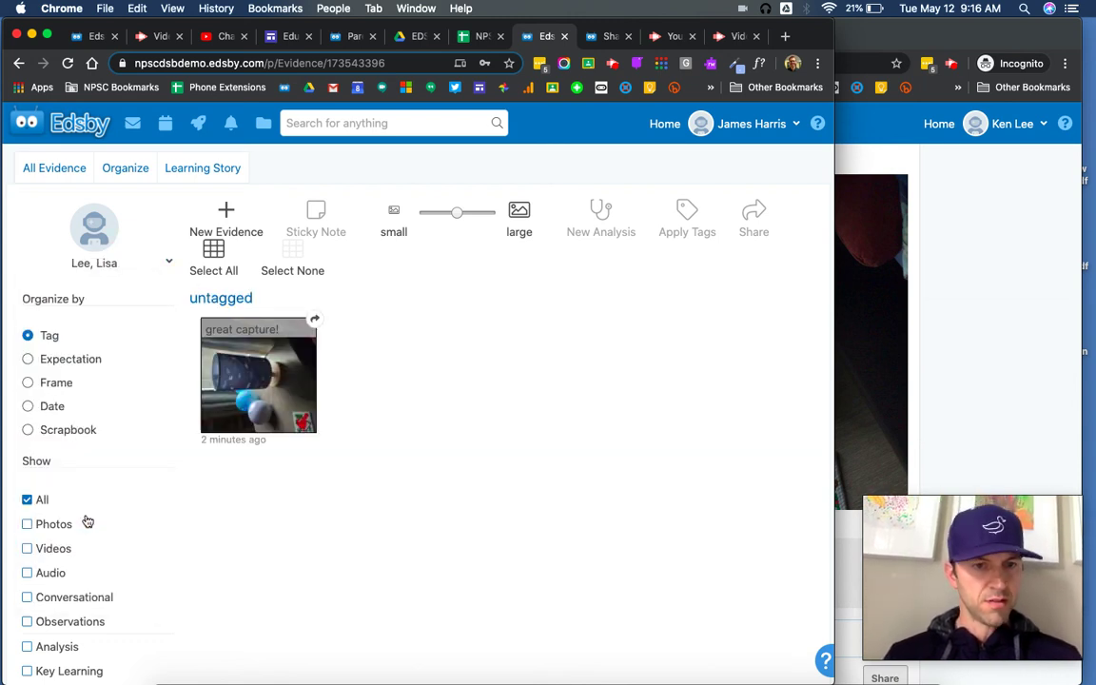
Step: Review the details of the student's lamp photo evidence, close them without saving and return to its post in All Evidence
click(231, 396)
scroll(449, 455, down, 5)
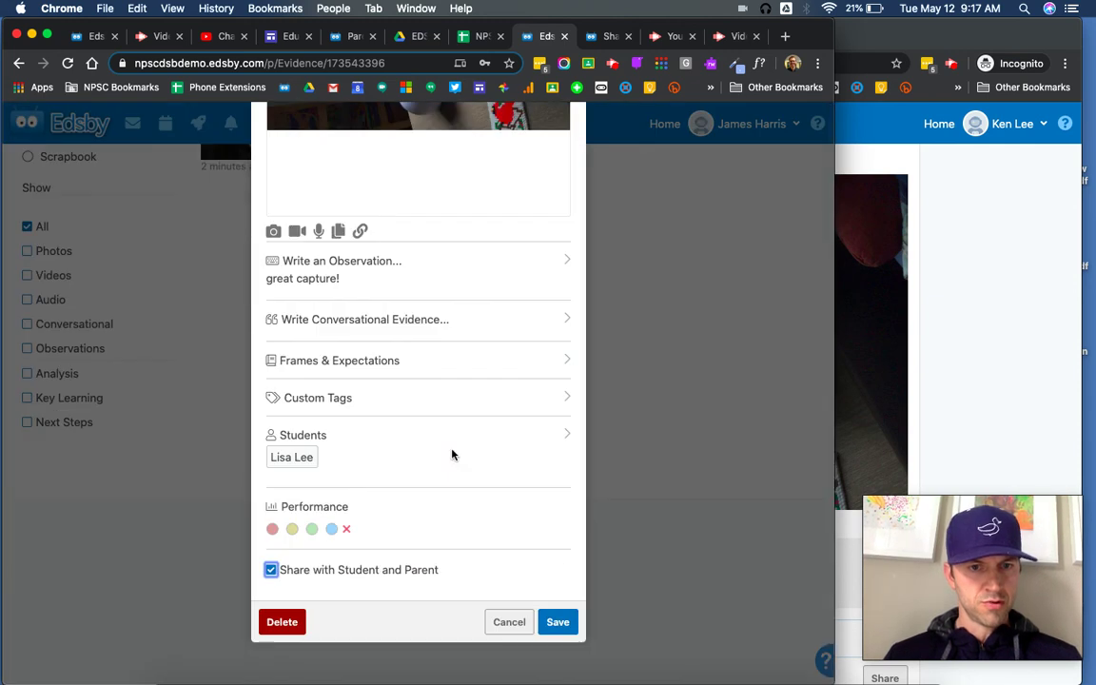
scroll(452, 455, up, 5)
click(563, 189)
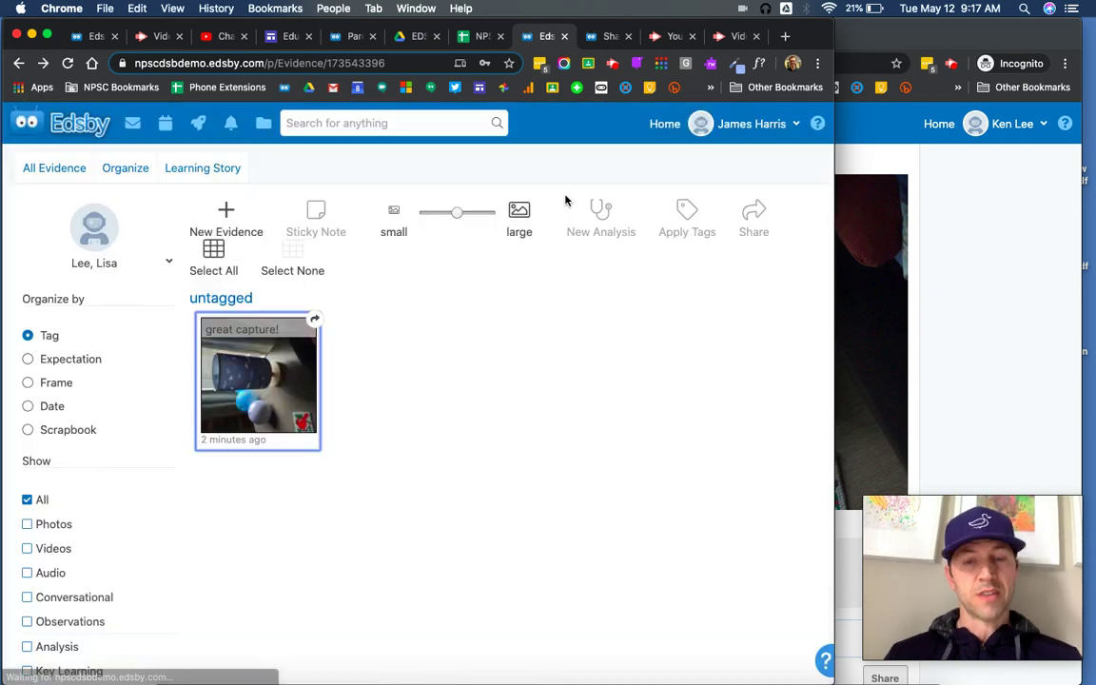
click(40, 168)
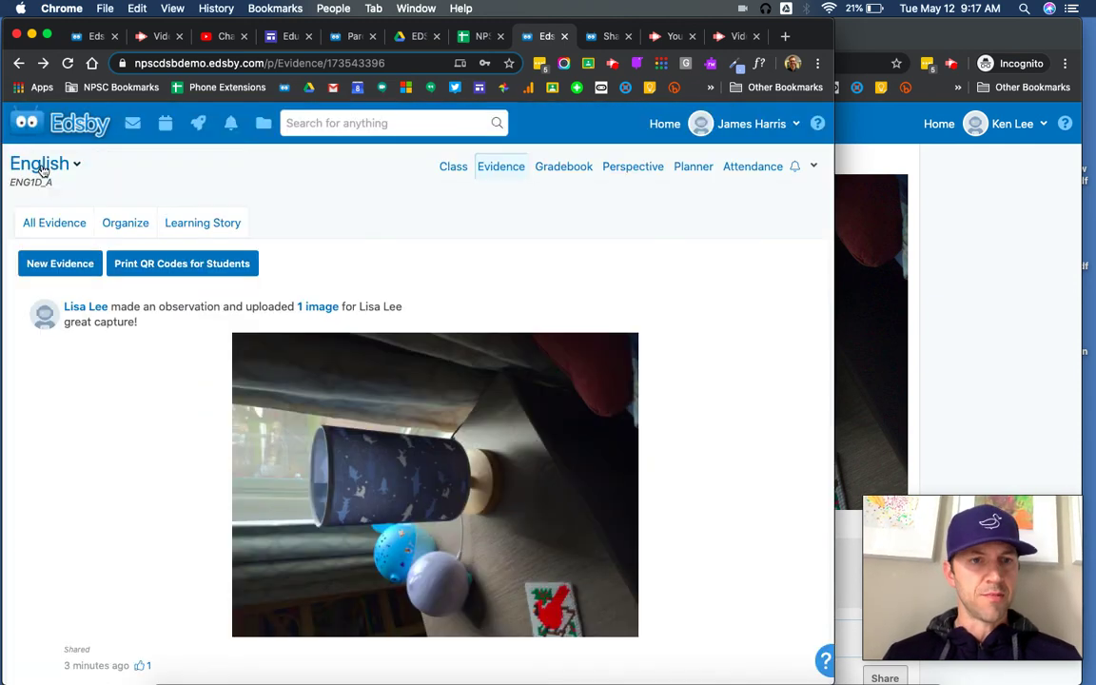
scroll(149, 433, down, 2)
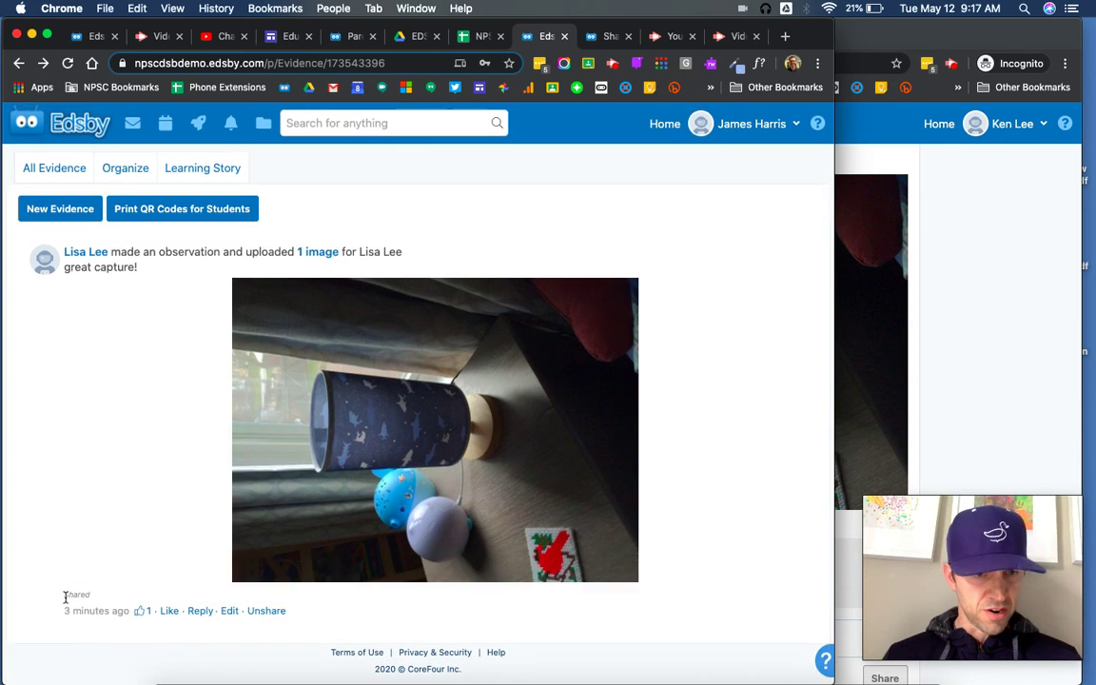